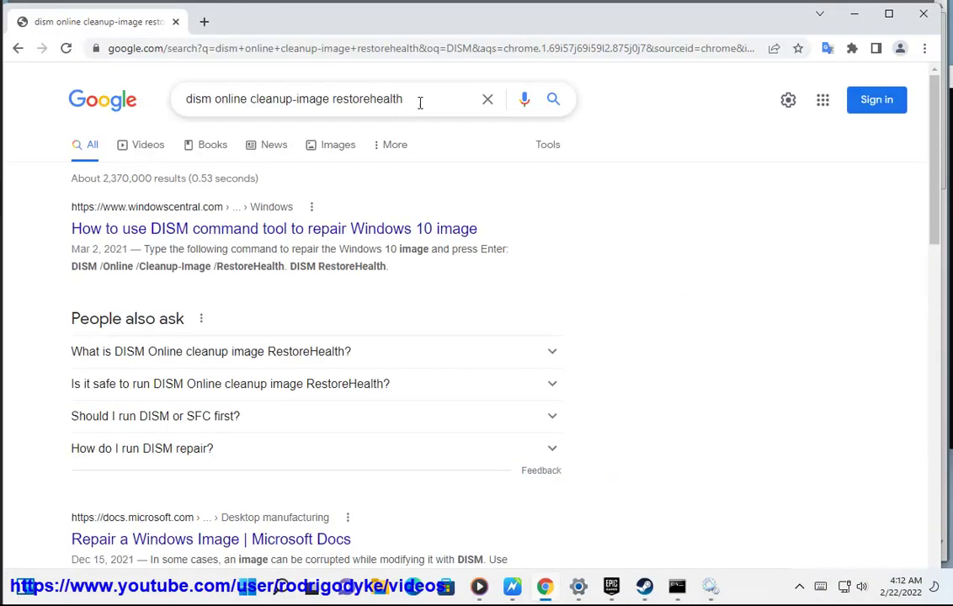
Copy the DISM /Online /Cleanup-Image /RestoreHealth command text from the Windows Central search result
drag(386, 266, 72, 278)
key(super+c)
right_click(84, 269)
click(131, 281)
Open Command Prompt as administrator and move its window so the search results stay partly visible
click(257, 594)
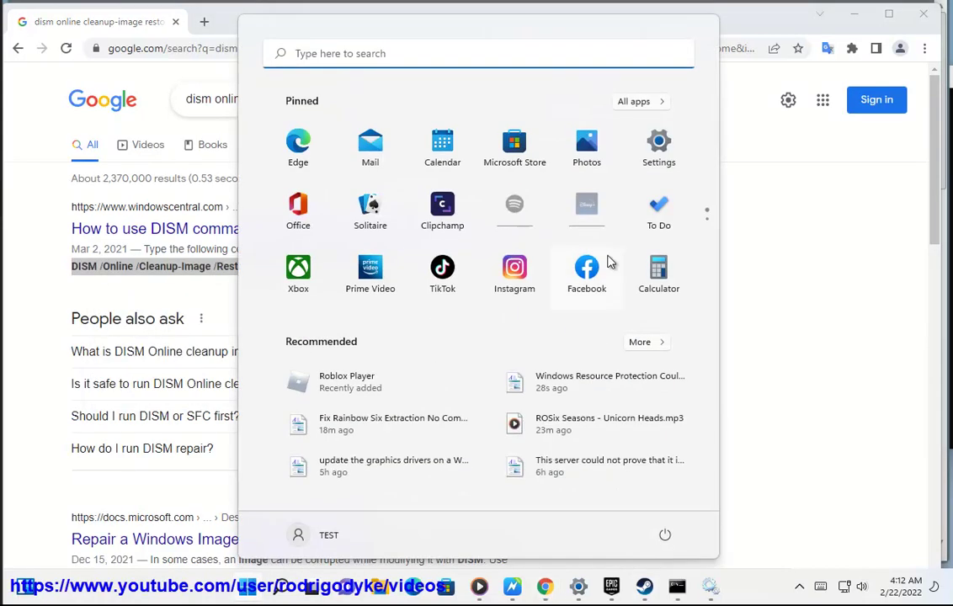
right_click(661, 145)
click(278, 589)
right_click(726, 183)
click(671, 203)
click(430, 378)
drag(387, 30, 616, 184)
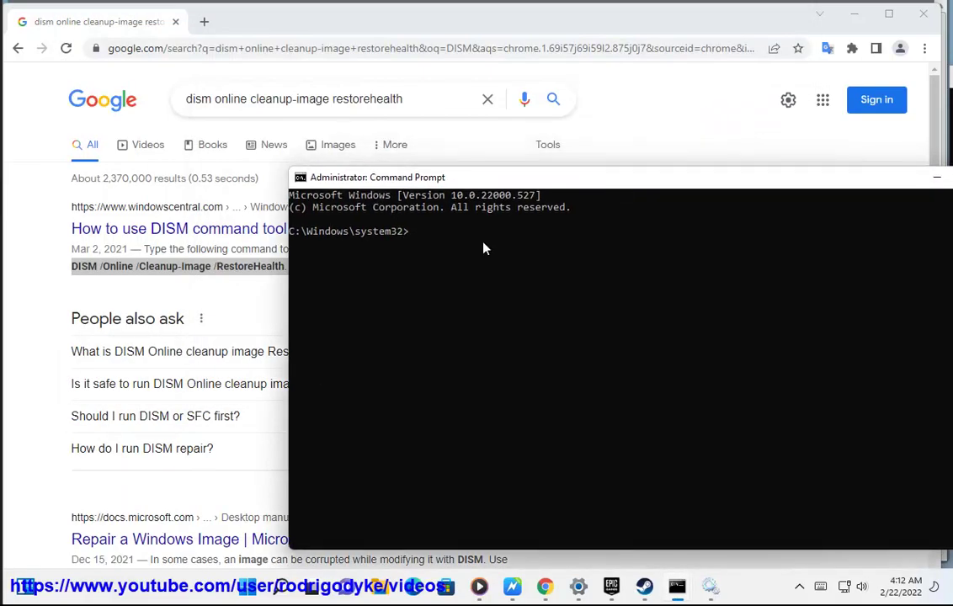
Paste the copied text at the prompt, trim it to "DISM /Online /Cleanup-Image /RestoreHealth", and minimize the windows to return to the document
right_click(434, 240)
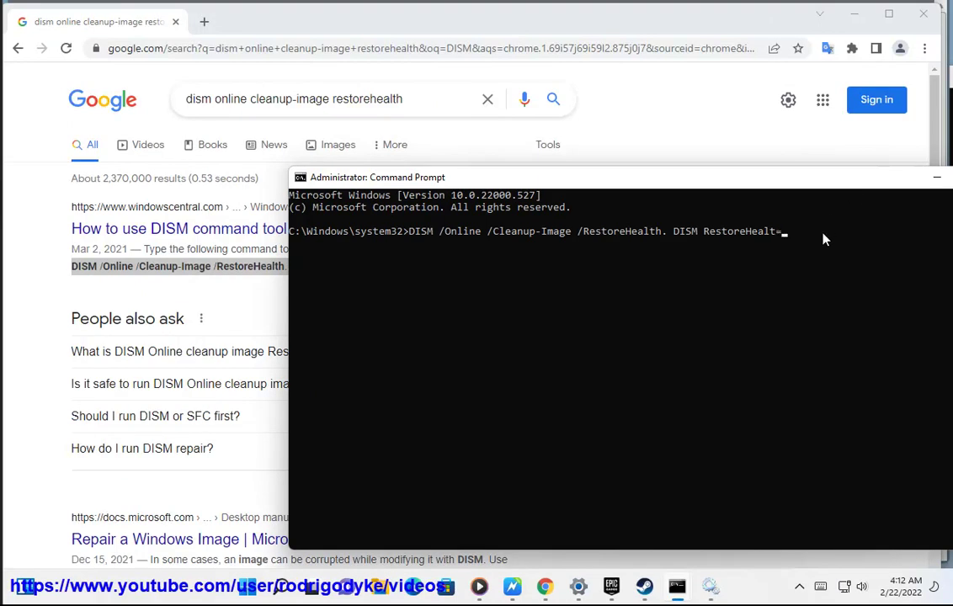
key(BackSpace)
key(BackSpace)
key(BackSpace)
key(BackSpace)
key(BackSpace)
key(BackSpace)
key(BackSpace)
key(BackSpace)
key(BackSpace)
key(BackSpace)
key(BackSpace)
key(BackSpace)
key(BackSpace)
key(BackSpace)
key(BackSpace)
key(BackSpace)
key(BackSpace)
key(BackSpace)
key(BackSpace)
key(BackSpace)
drag(410, 232, 603, 238)
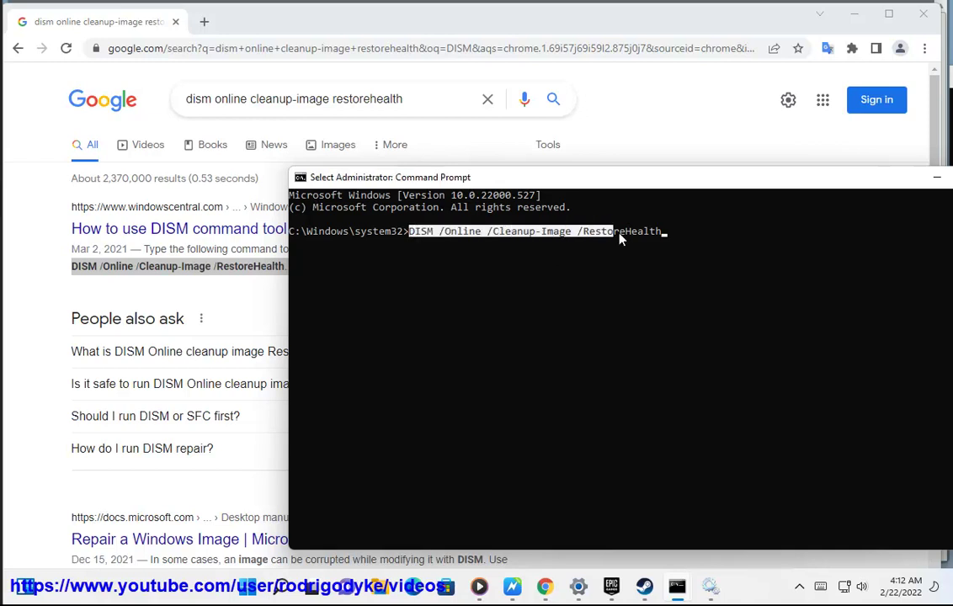
click(924, 179)
click(856, 16)
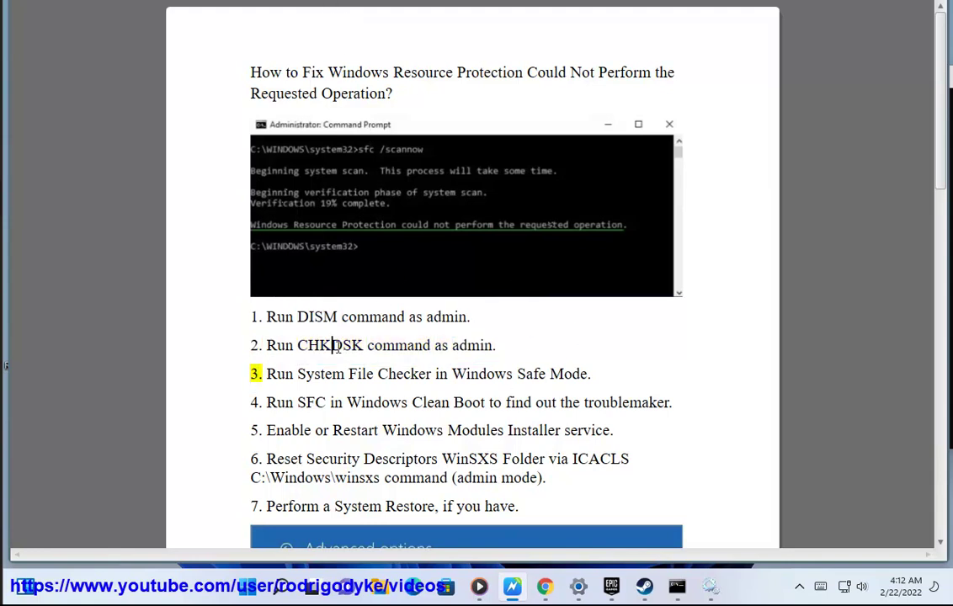
Switch back to Chrome and search Google for "chkdsk command"
click(548, 588)
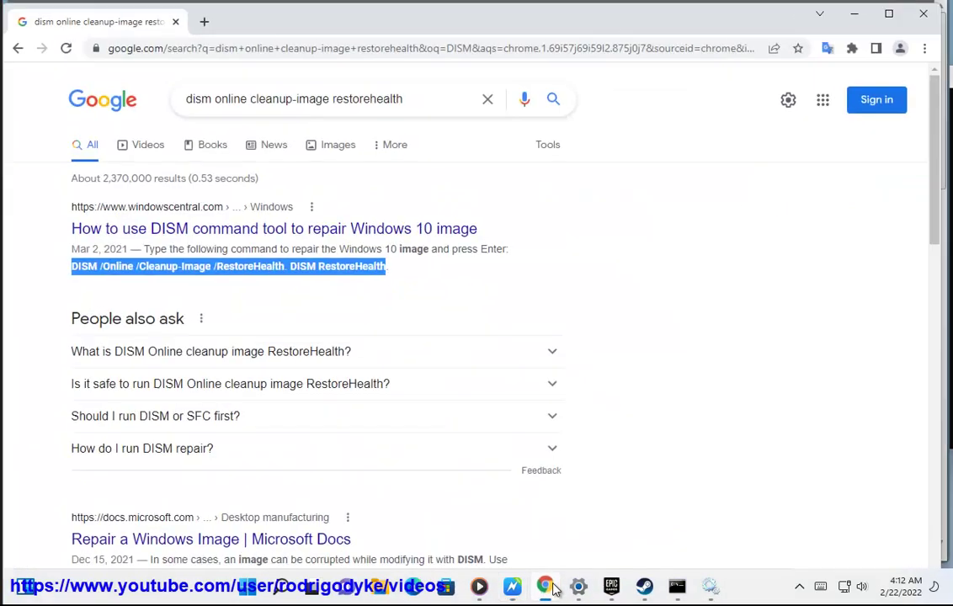
triple_click(411, 99)
text(CHKDSK)
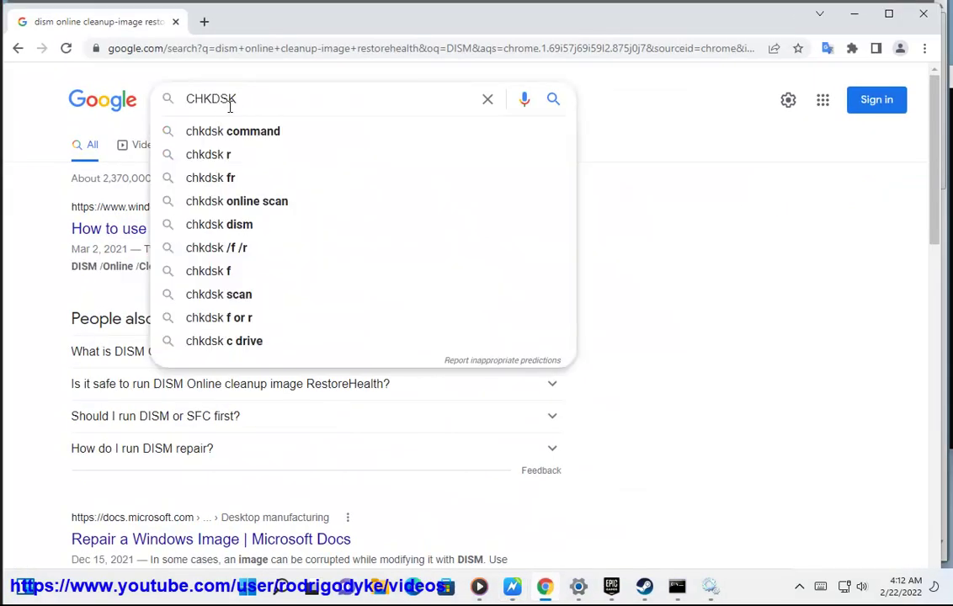
click(241, 132)
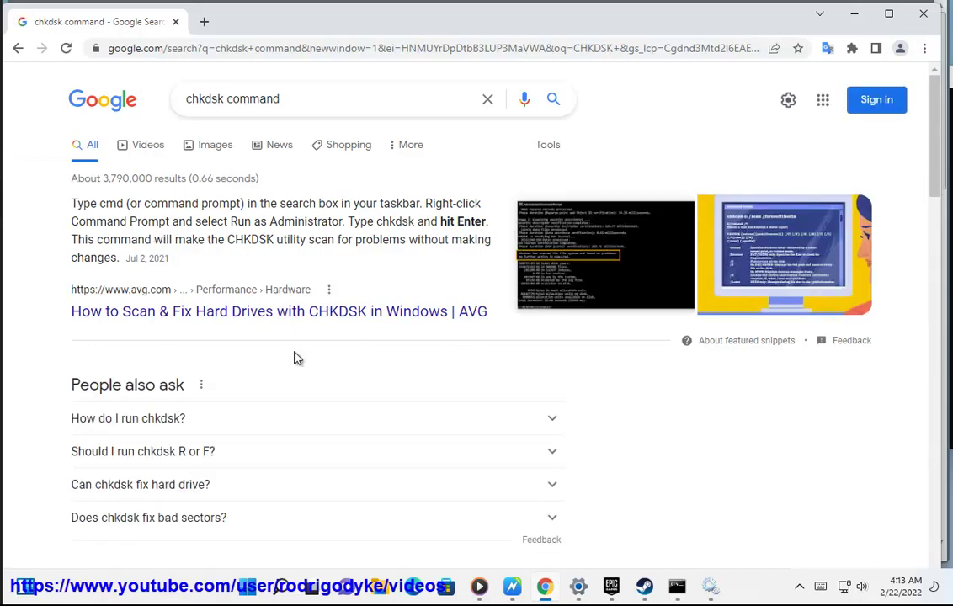
Look through the chkdsk results and refine the Google search to "chkdsk /f"
scroll(271, 418, down, 6)
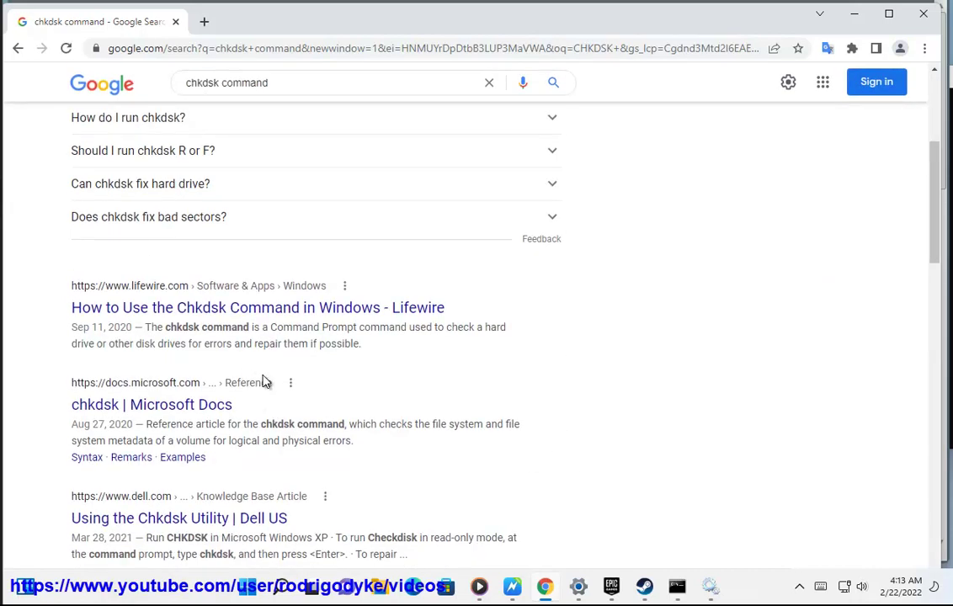
scroll(306, 444, down, 3)
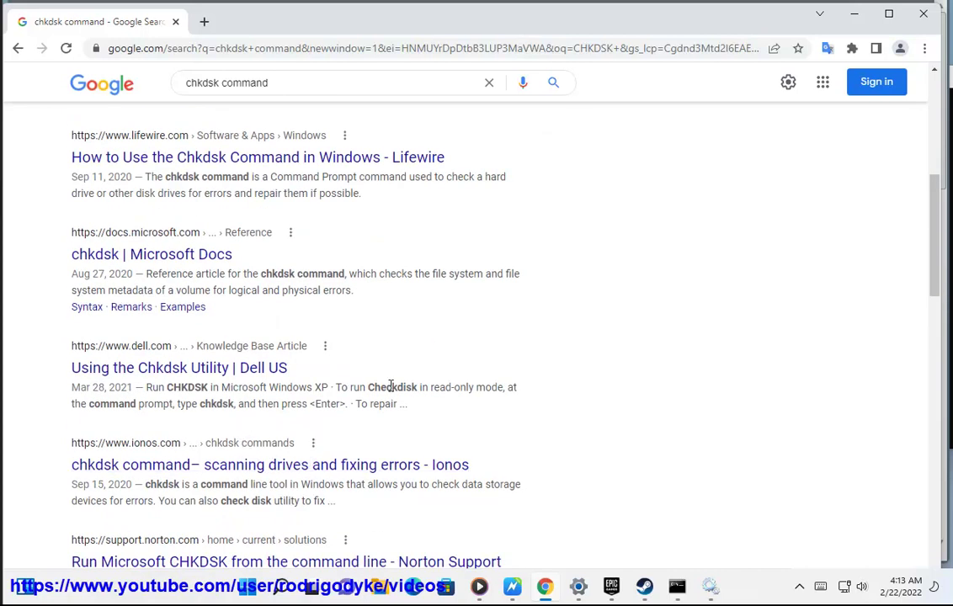
scroll(390, 385, up, 6)
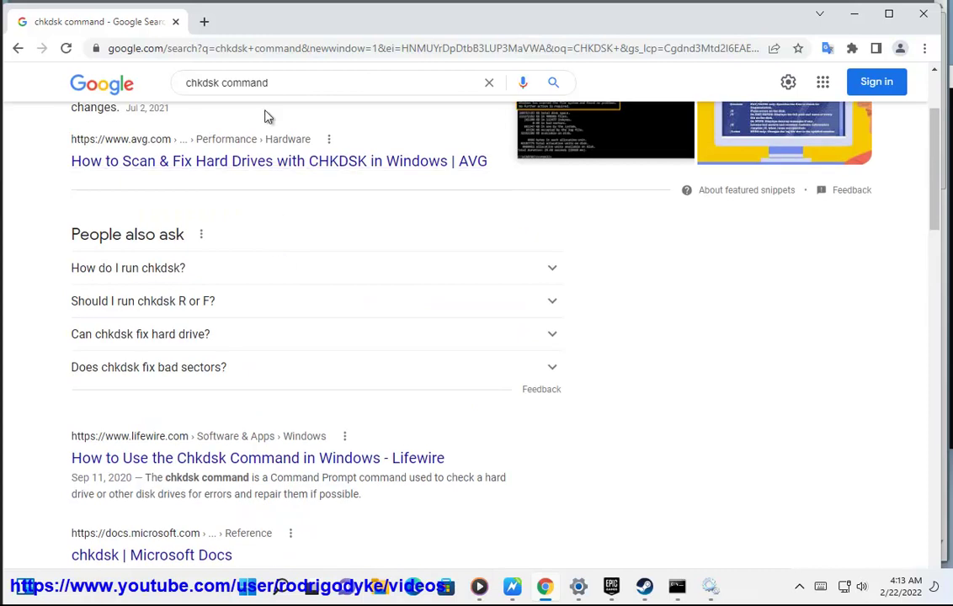
double_click(248, 82)
key(BackSpace)
key(BackSpace)
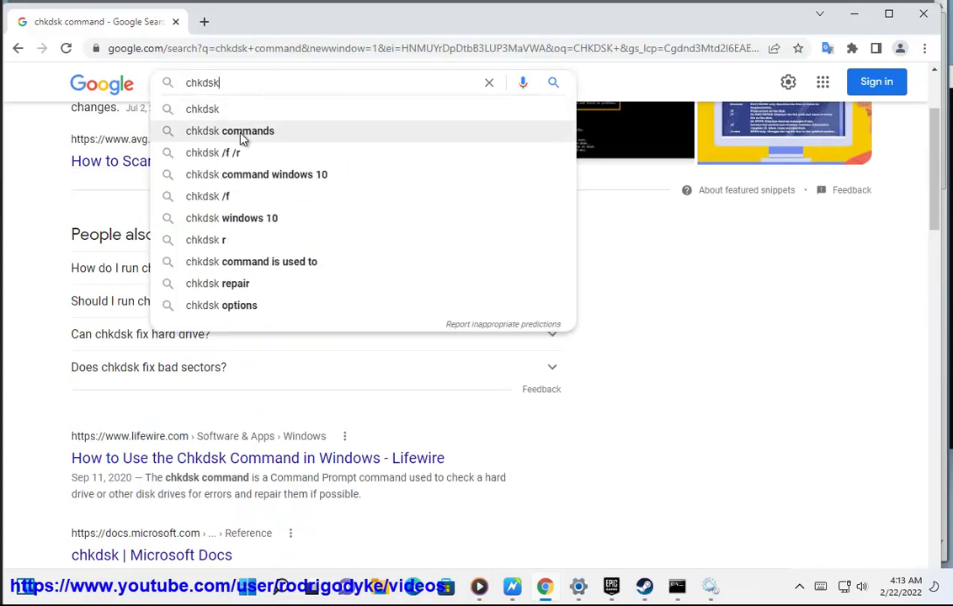
click(240, 199)
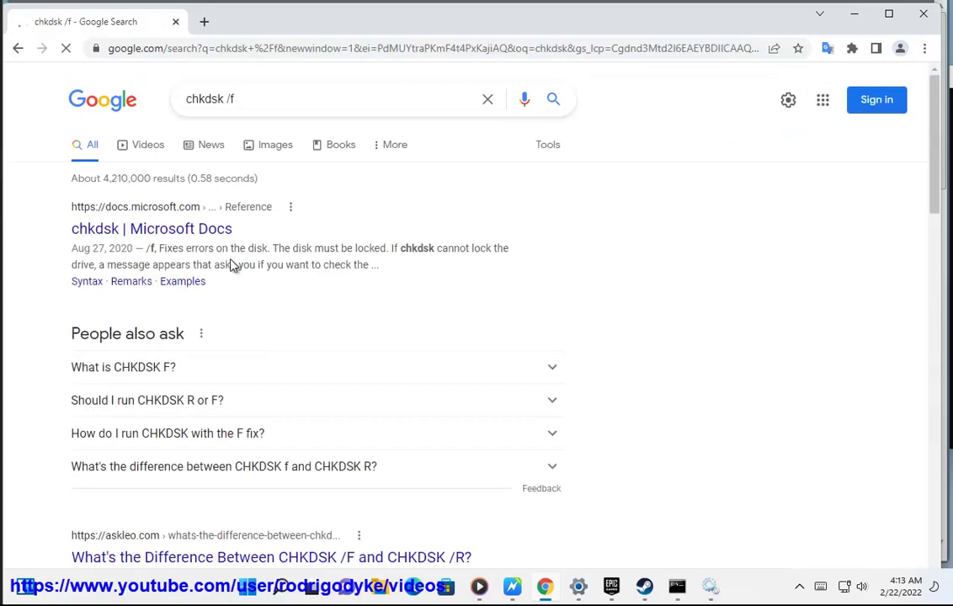
Copy "chkdsk /f" from the search box and put it at the administrator prompt in place of the DISM command
drag(239, 99, 162, 102)
key(super+c)
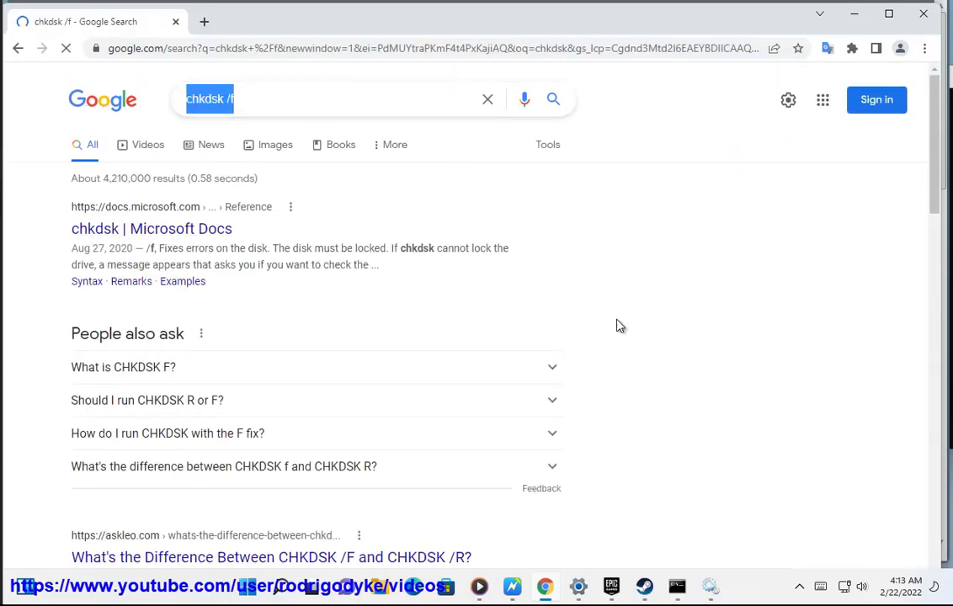
click(677, 587)
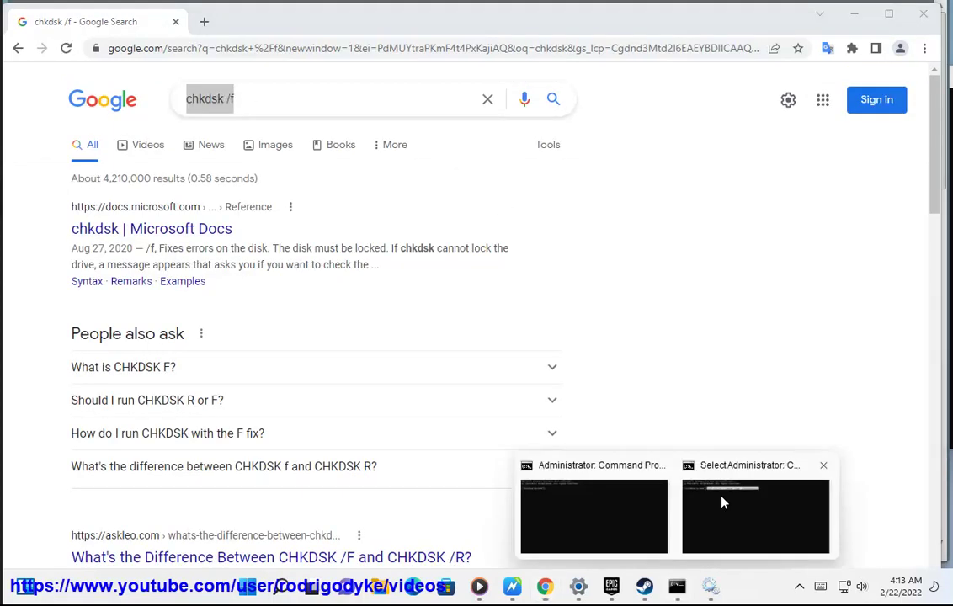
click(682, 490)
click(657, 239)
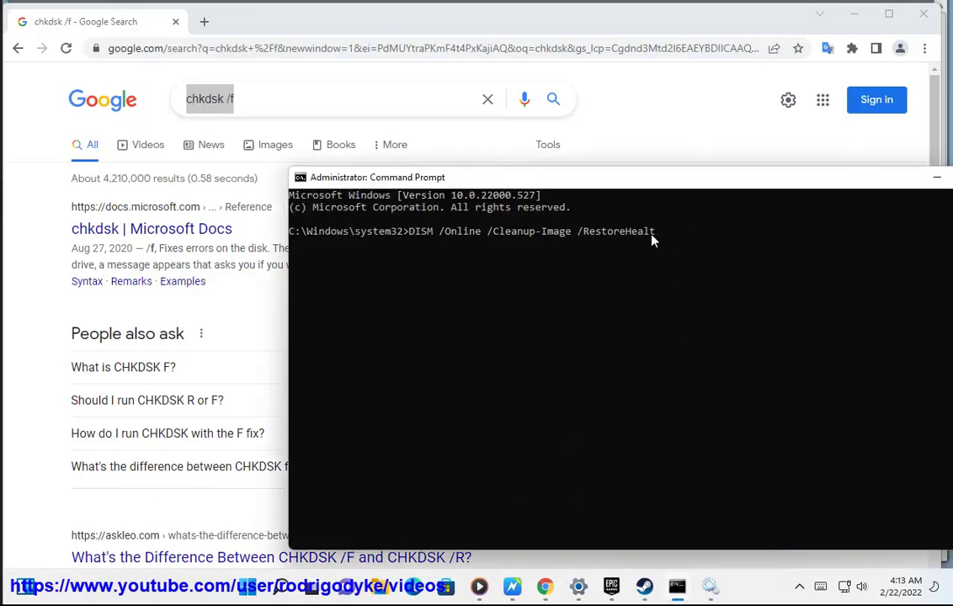
right_click(420, 239)
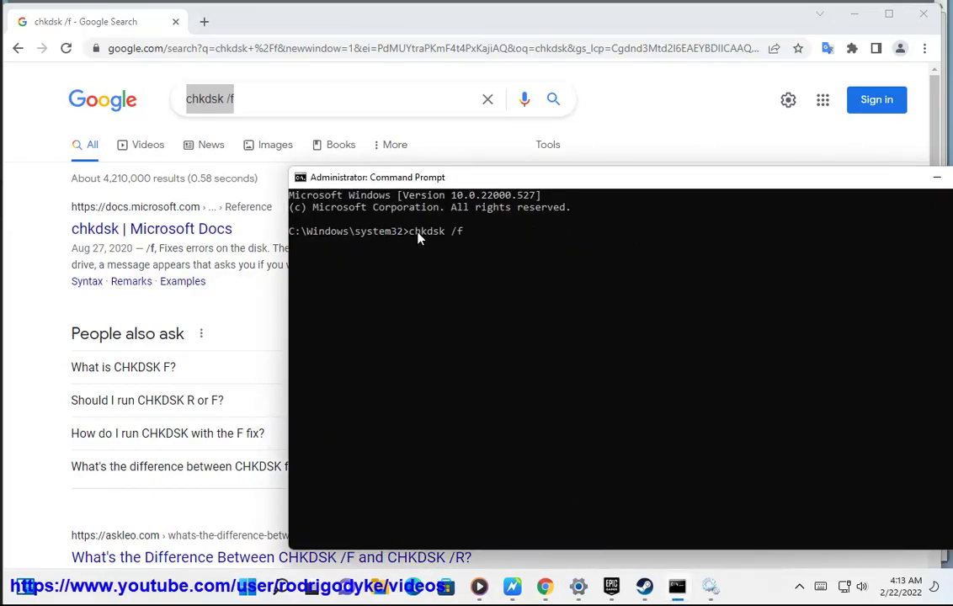
click(859, 18)
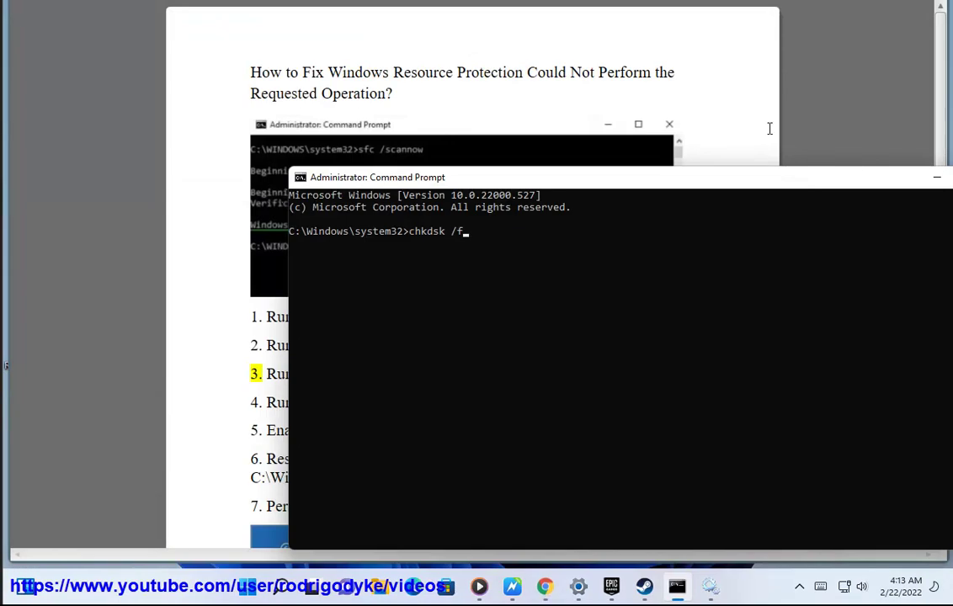
click(788, 145)
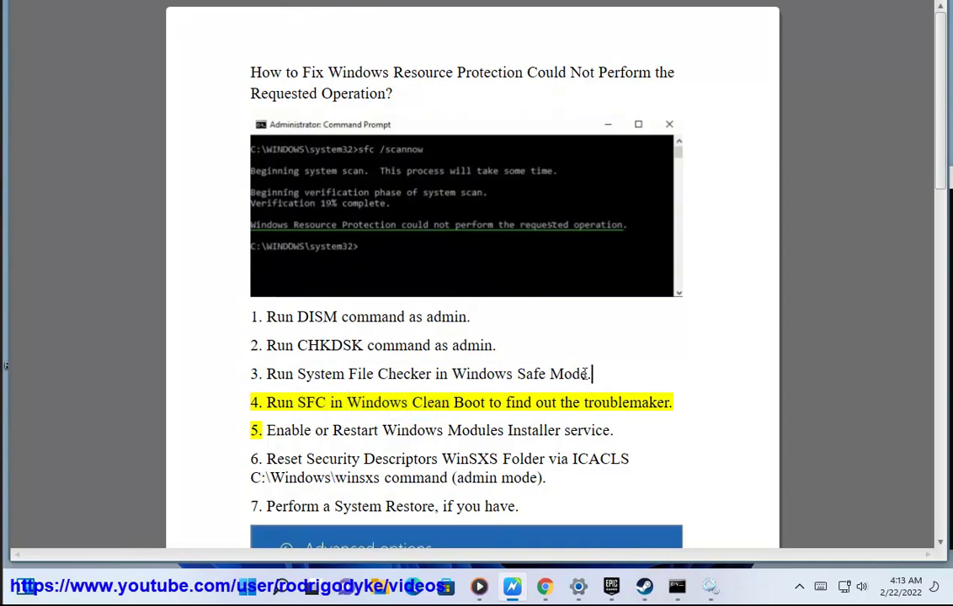
Mark the Safe Mode text in item 3 of the document and launch MSCONFIG from the Run dialog
drag(595, 374, 500, 376)
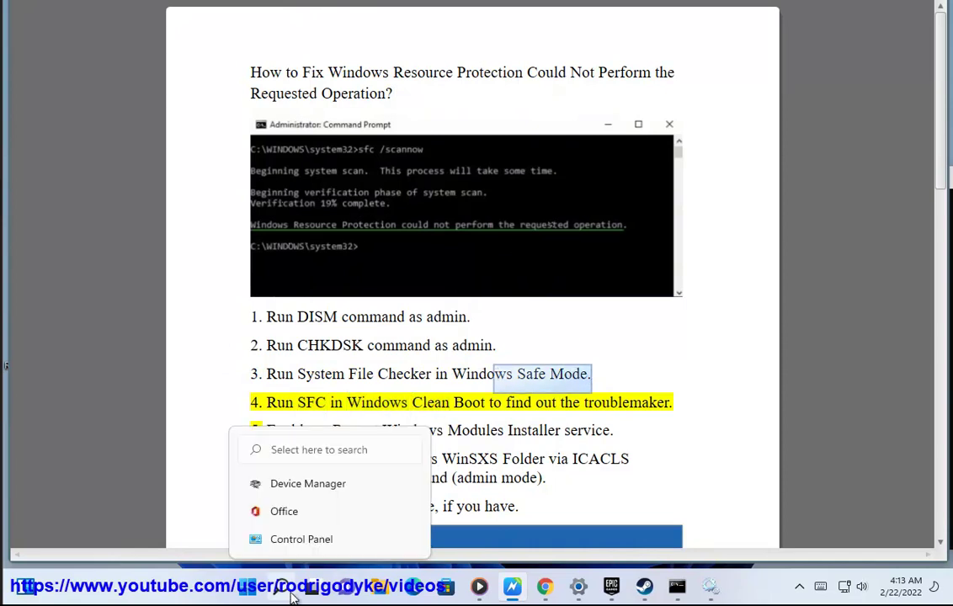
key(super+r)
click(296, 489)
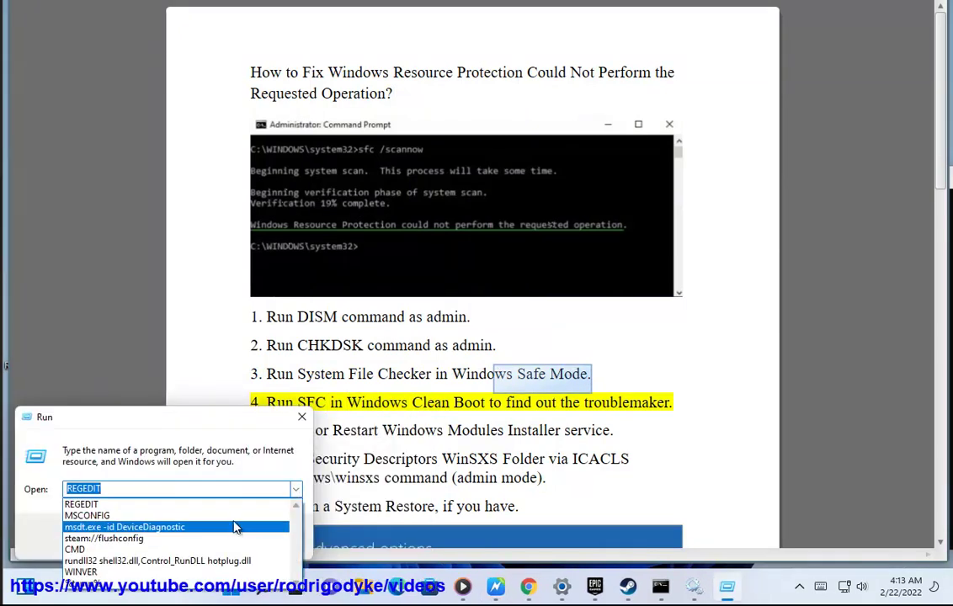
click(89, 516)
click(133, 539)
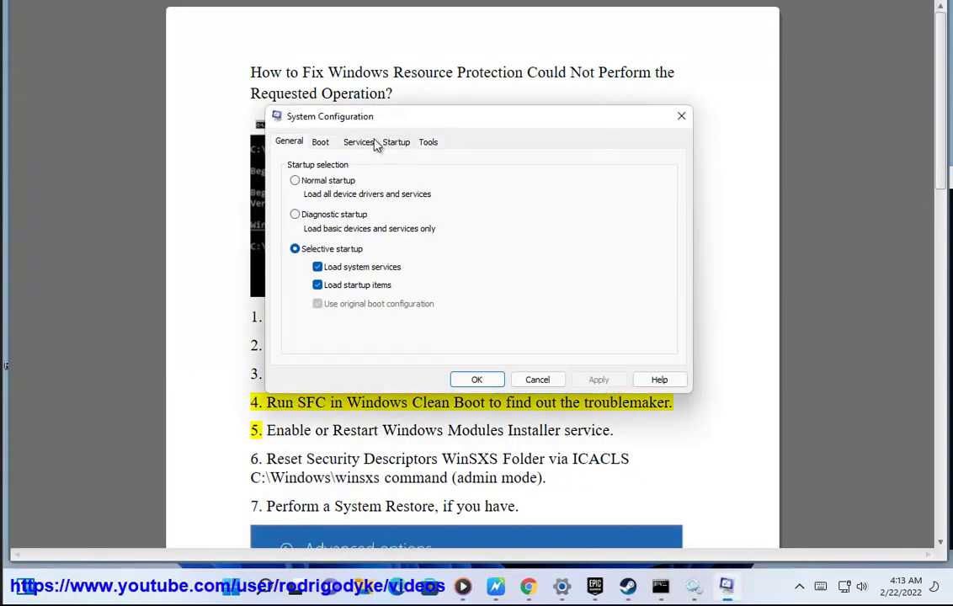
Enable Safe boot with the Minimal option in the System Configuration boot settings and apply it
click(324, 145)
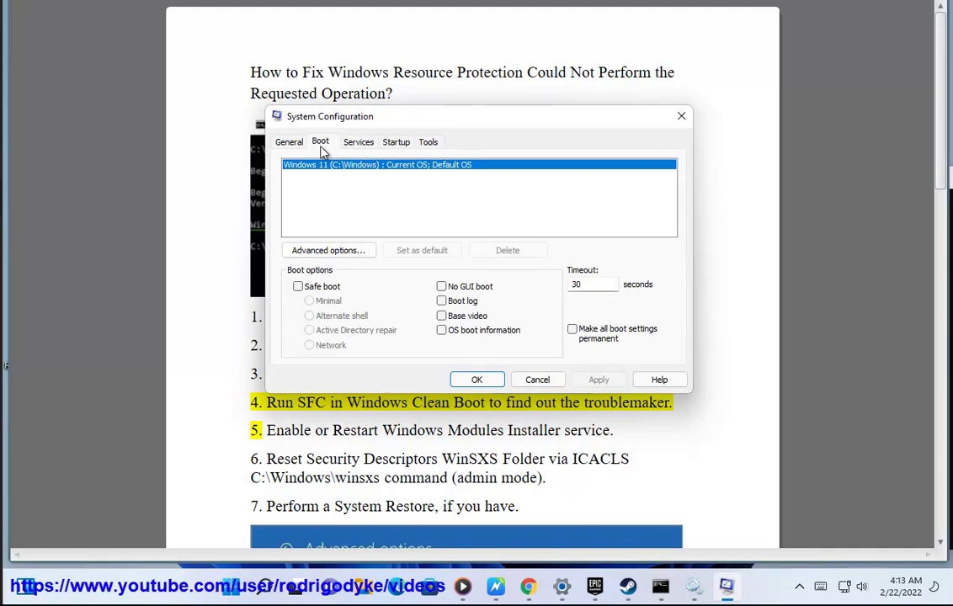
click(310, 286)
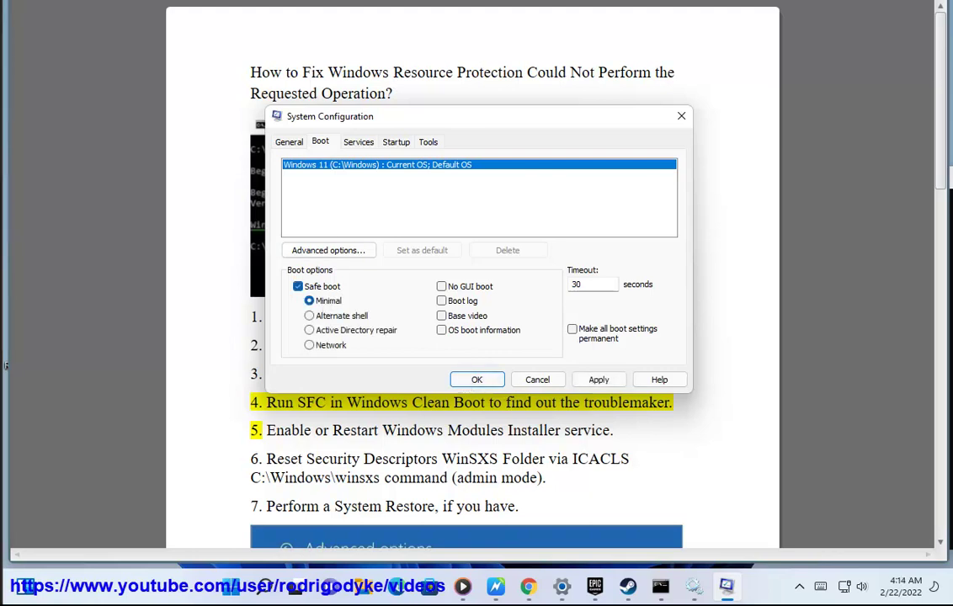
click(477, 380)
Replace the chkdsk command at the administrator prompt with "SFC SCANNOW" and minimize the window
drag(448, 374, 309, 376)
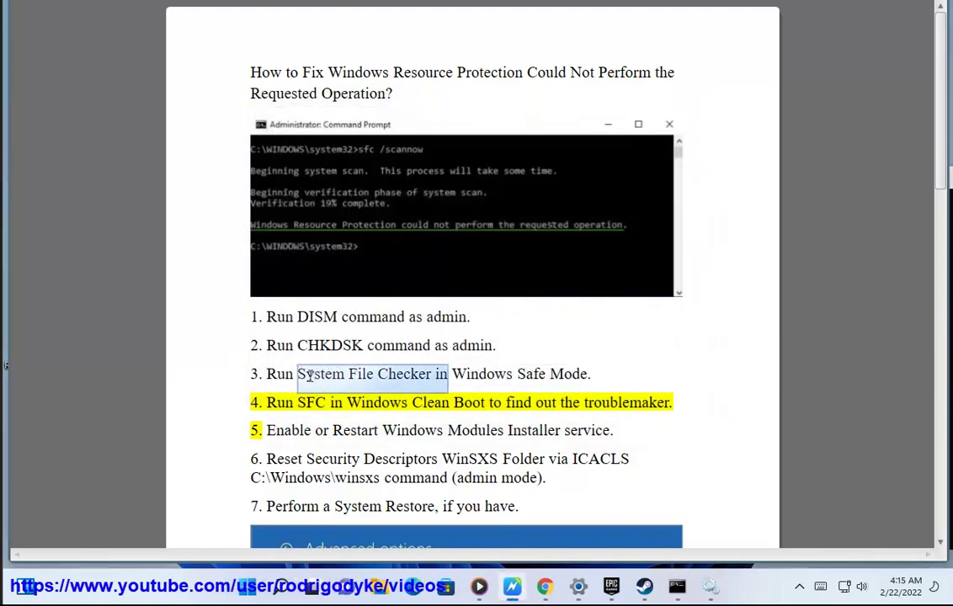
click(677, 587)
key(BackSpace)
key(BackSpace)
key(BackSpace)
key(BackSpace)
key(BackSpace)
key(BackSpace)
key(BackSpace)
key(BackSpace)
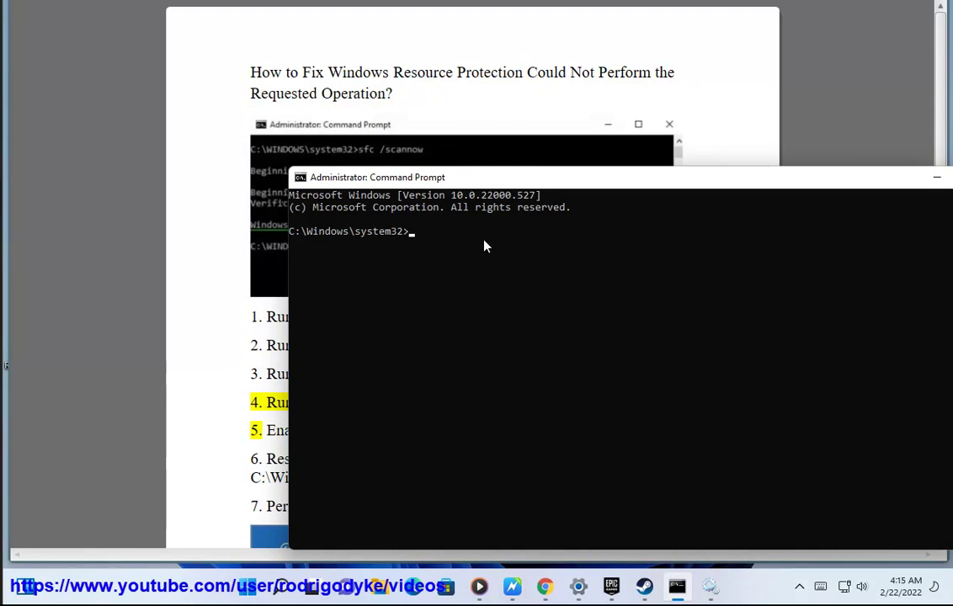
text(SFC SCANNOW)
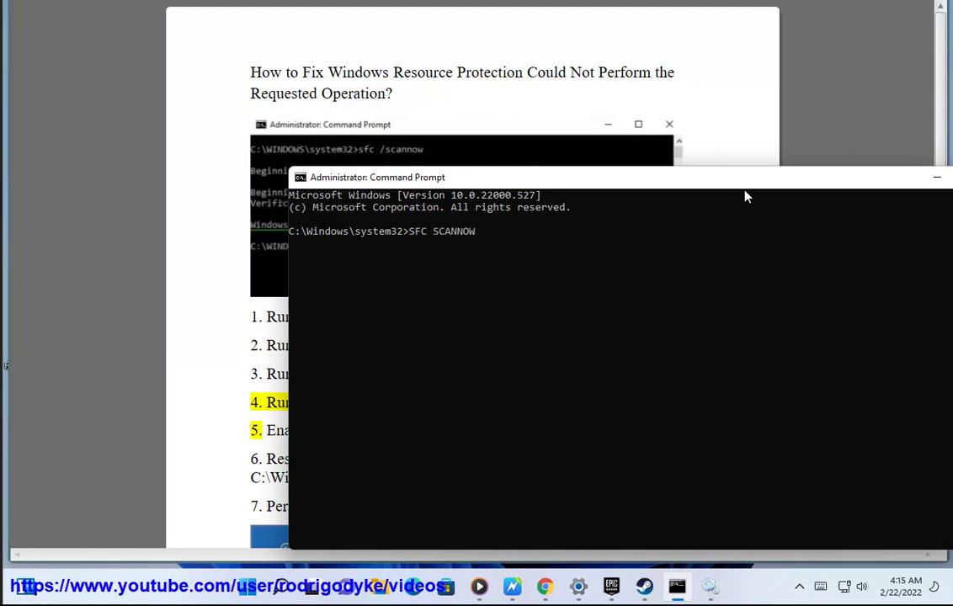
click(938, 177)
click(393, 412)
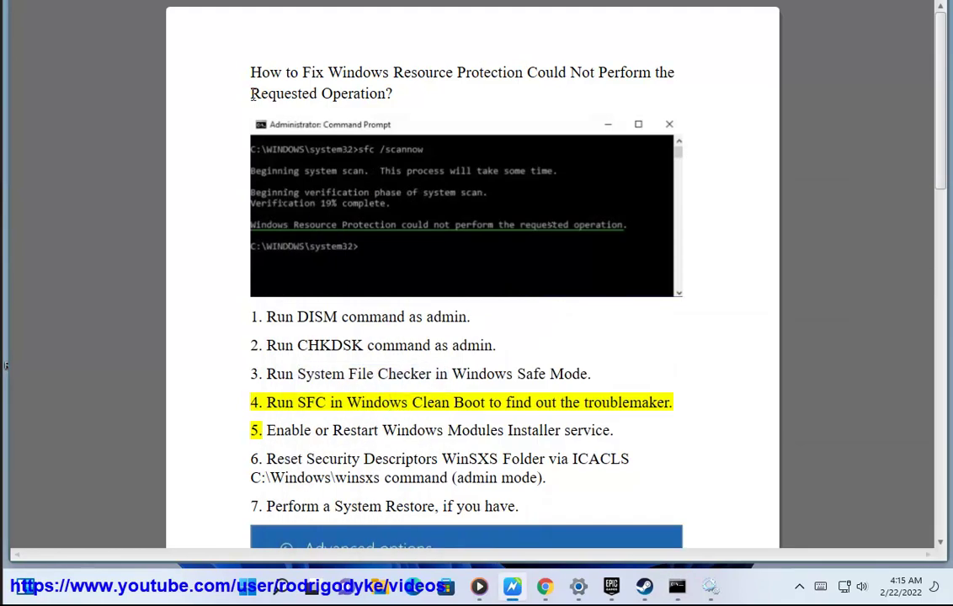
Copy "Windows Clean Boot" from item 4 of the document, search Google for it, and highlight the Microsoft Support result
click(308, 2)
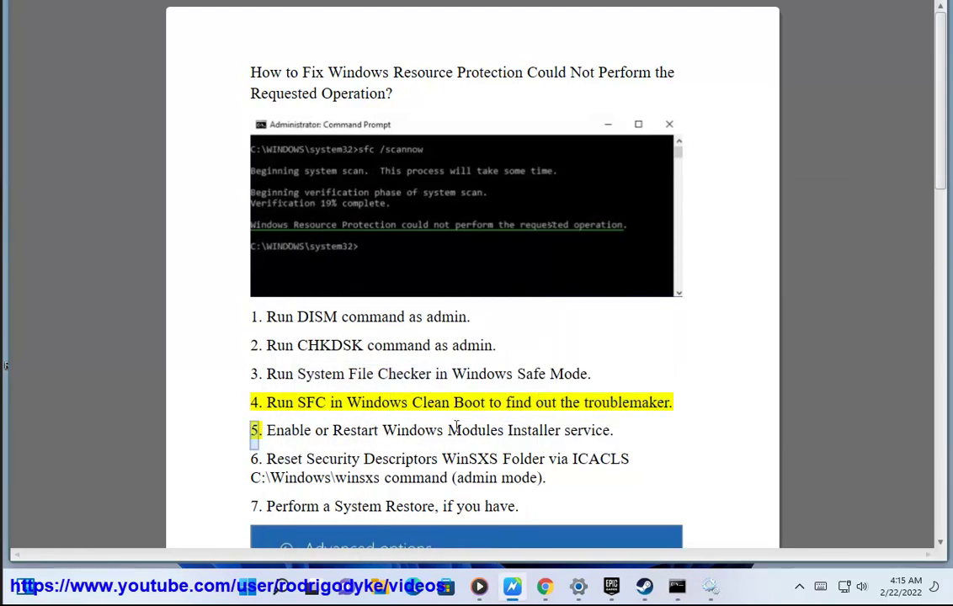
drag(486, 405, 348, 404)
key(ctrl+c)
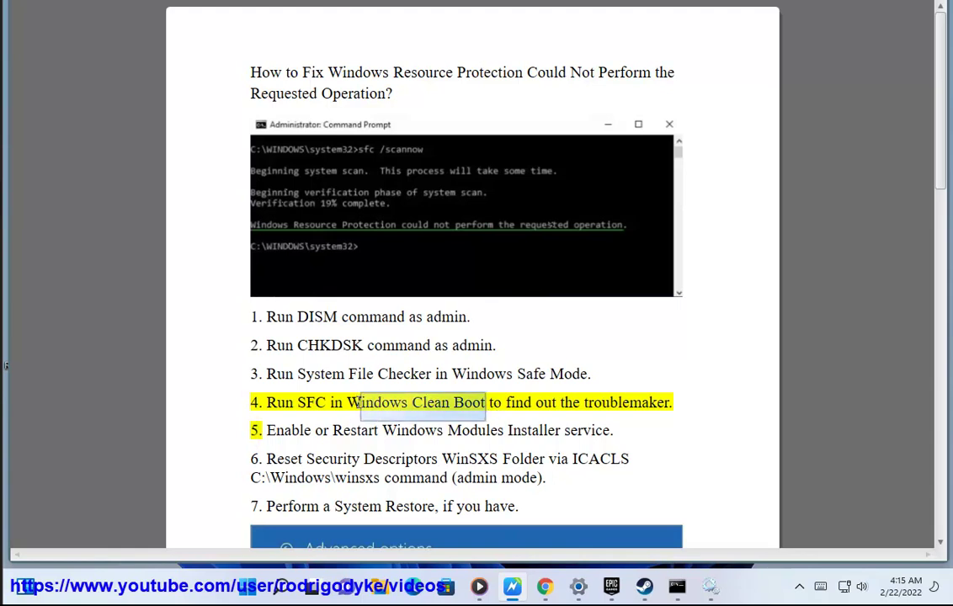
click(545, 586)
key(ctrl+v)
key(Return)
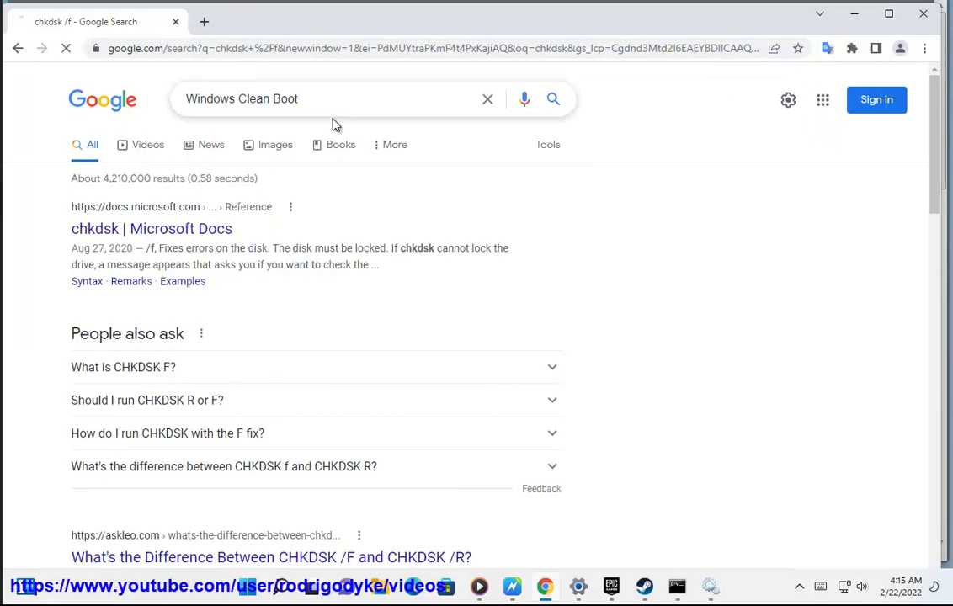
drag(392, 265, 71, 225)
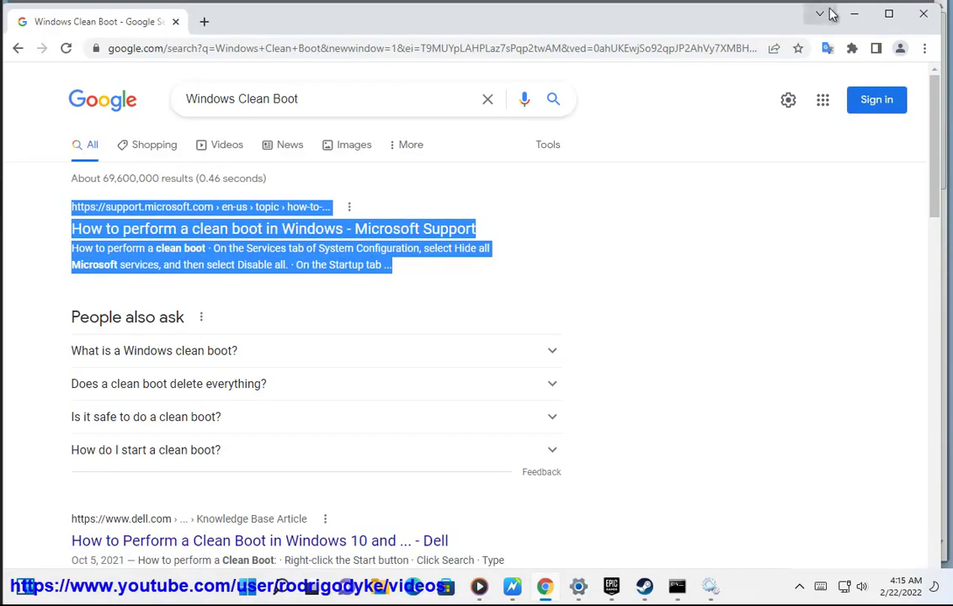
click(855, 14)
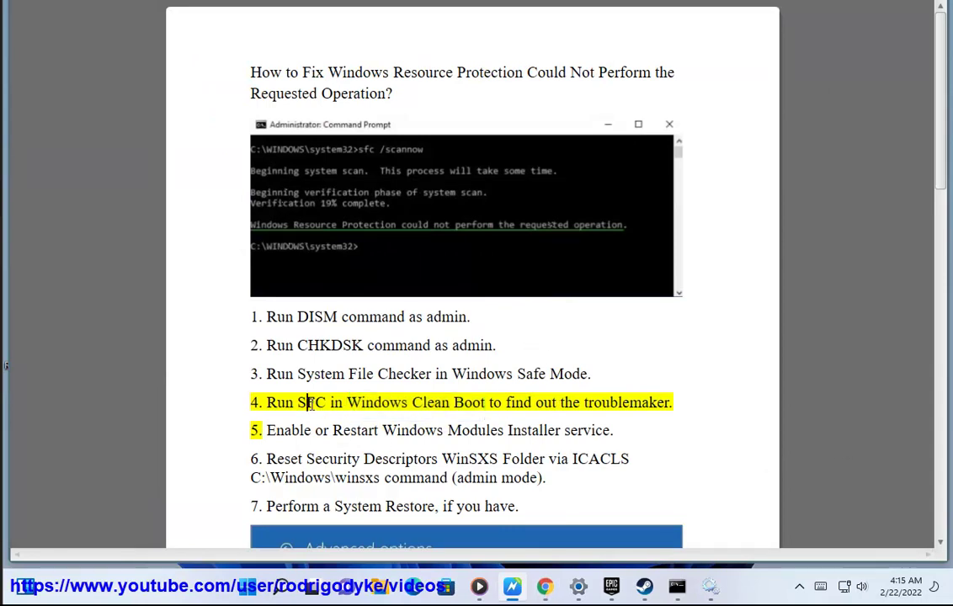
Select SFC in item 4, review the SFC command in Command Prompt, and return to the document
double_click(310, 403)
click(676, 593)
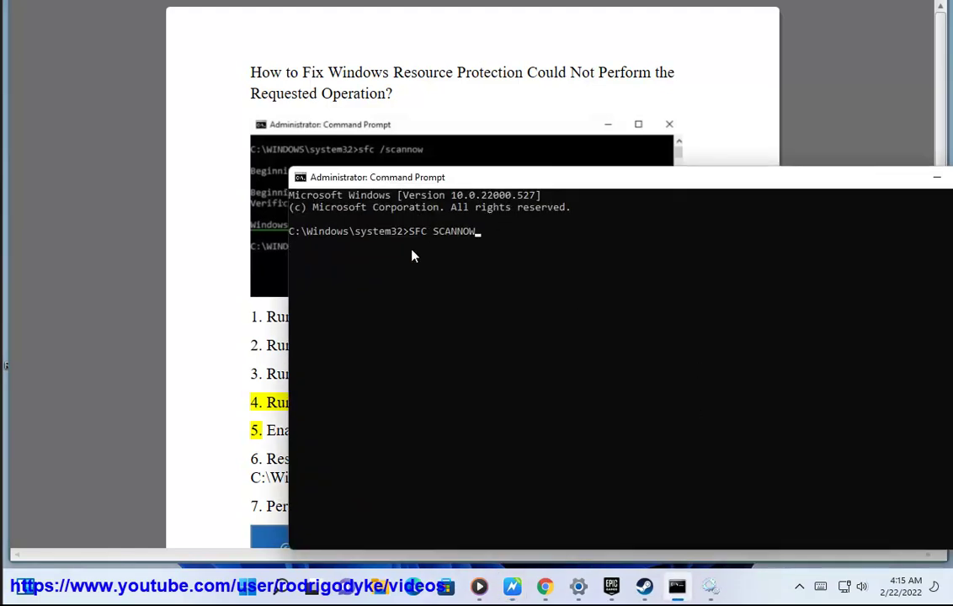
click(241, 425)
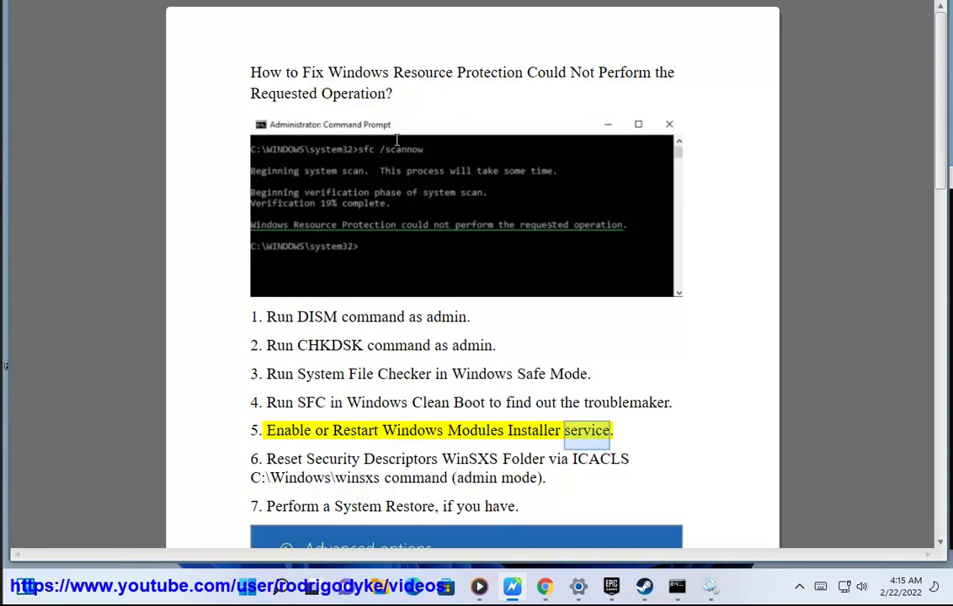
Open the Services app and select the Windows Modules Installer service in the list
click(278, 587)
text(S)
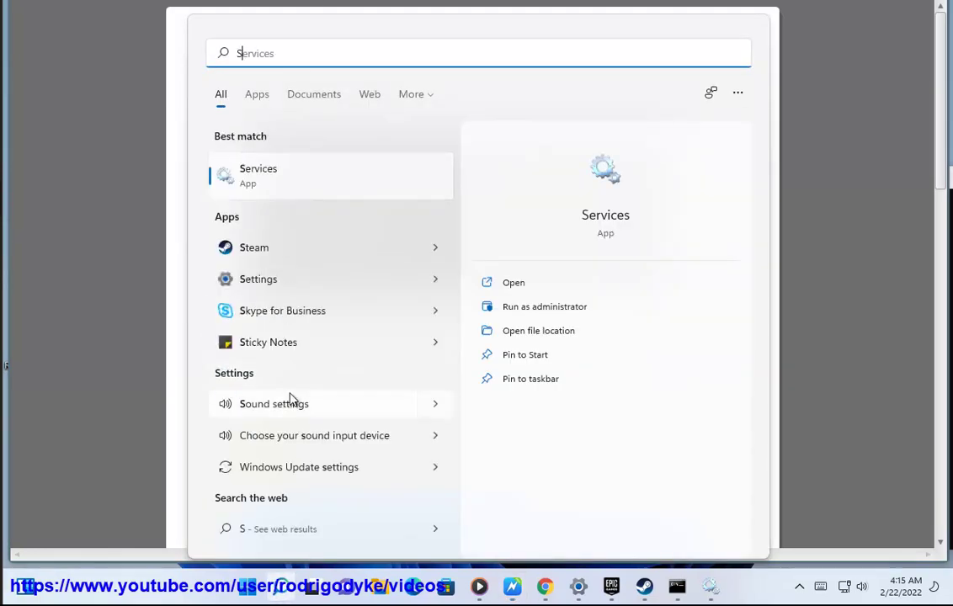
click(283, 180)
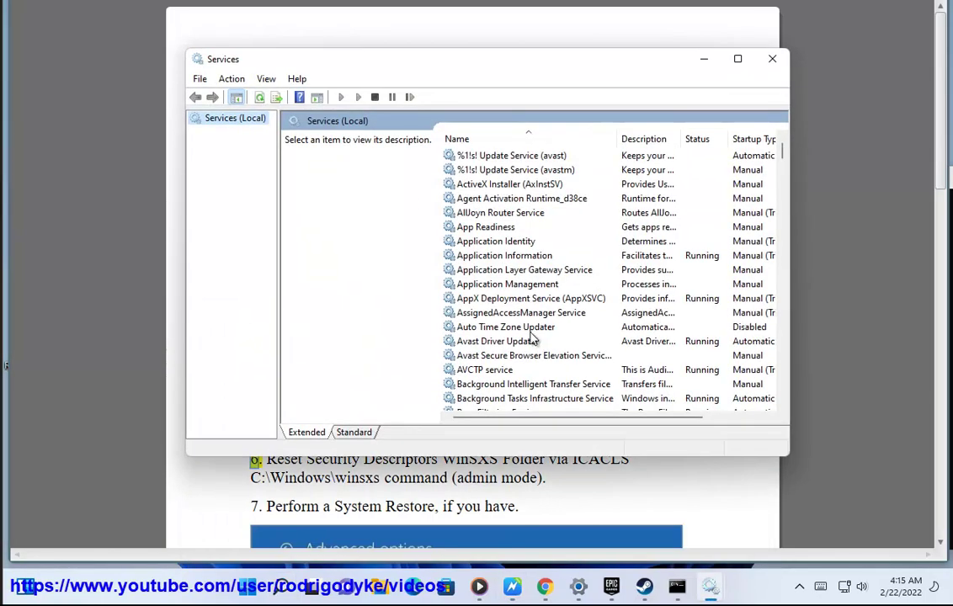
click(532, 333)
drag(519, 70, 509, 28)
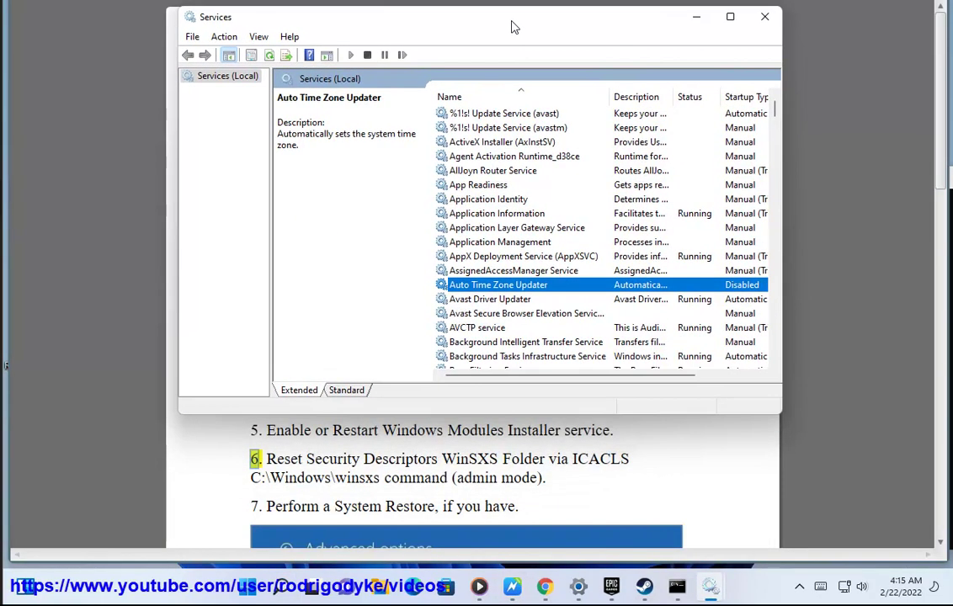
key(w)
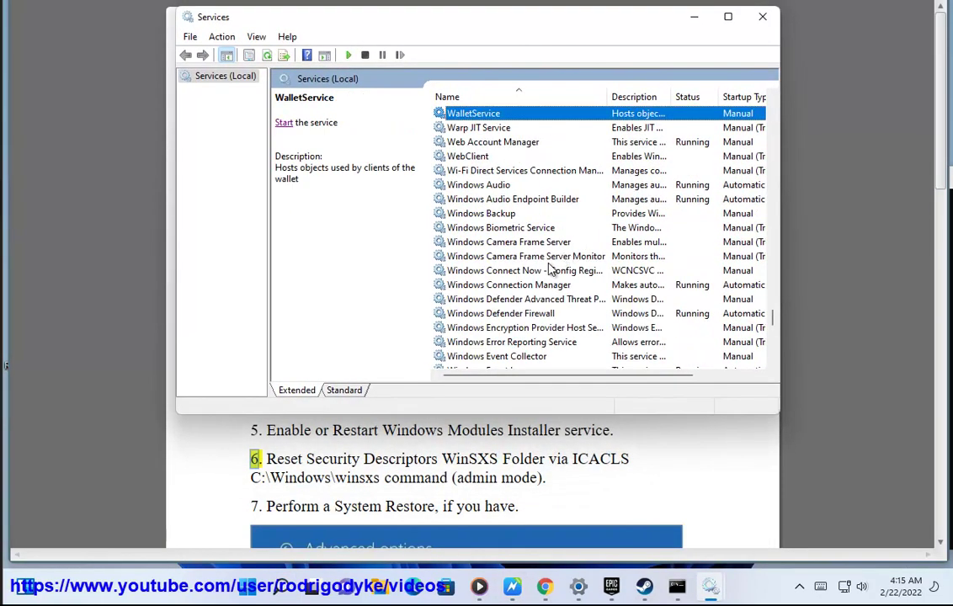
scroll(506, 269, down, 6)
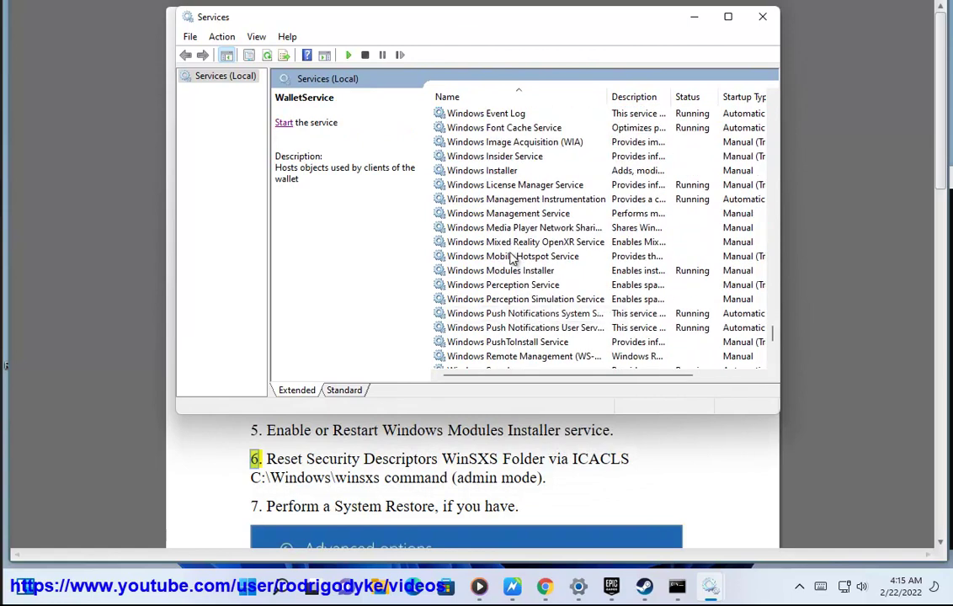
click(508, 271)
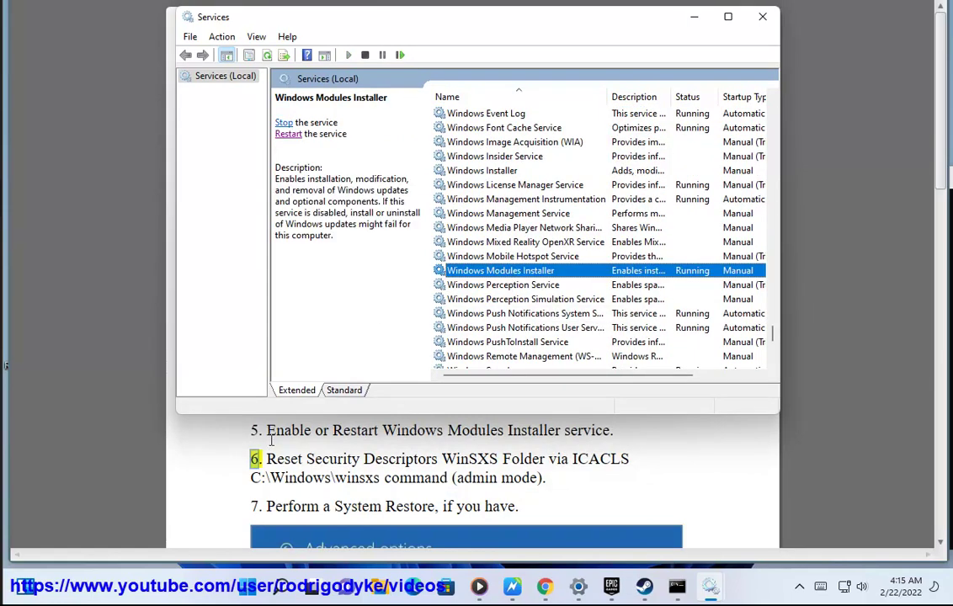
Review the startup type options in the Windows Modules Installer properties, close them, and minimize Services
double_click(543, 276)
click(463, 203)
click(462, 228)
click(459, 204)
click(457, 217)
click(530, 373)
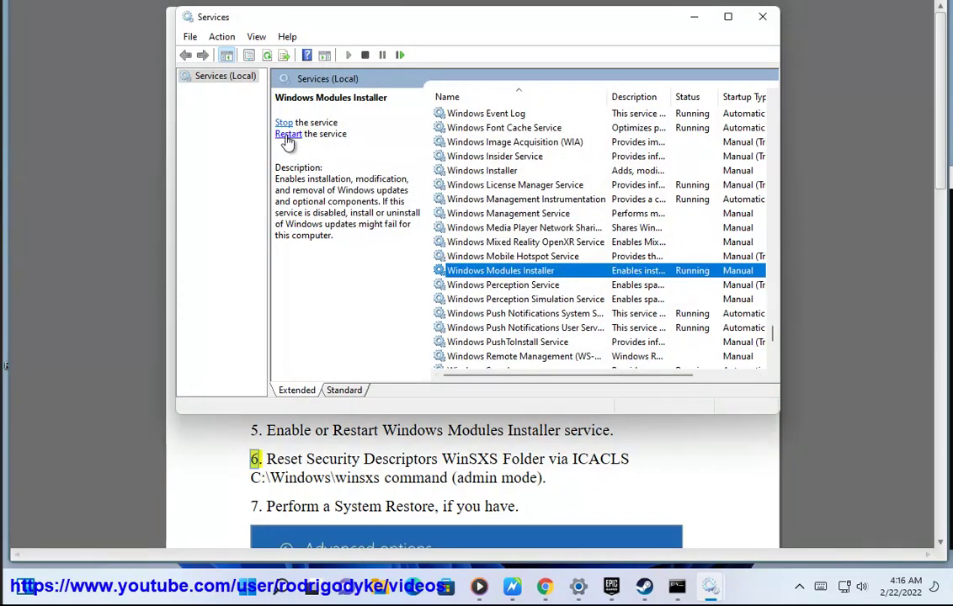
click(696, 17)
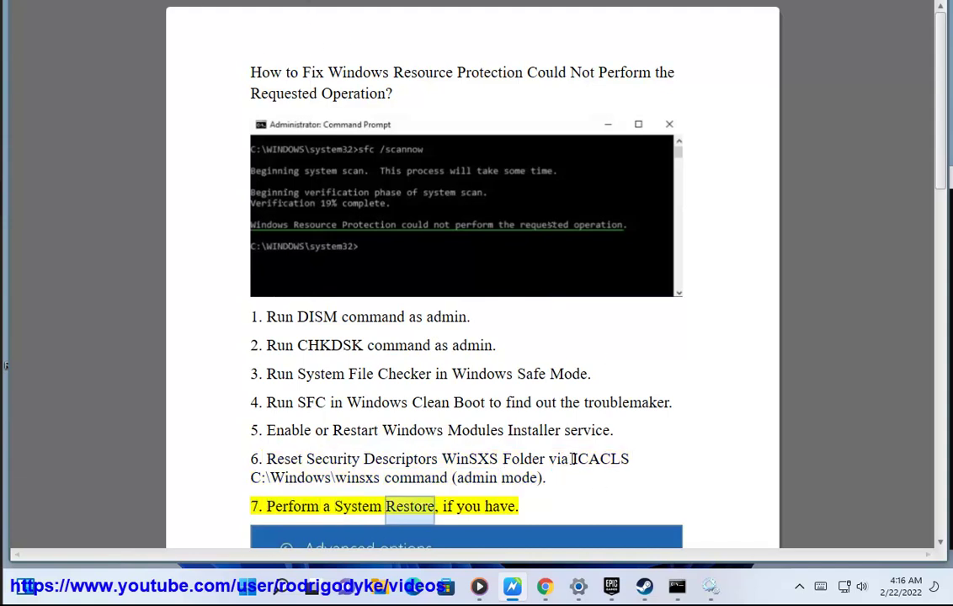
Copy "ICACLS C:\Windows\winsxs" from item 6, replace the command at the administrator prompt with it, and return to the document
drag(572, 459, 381, 478)
right_click(377, 478)
click(417, 349)
click(677, 587)
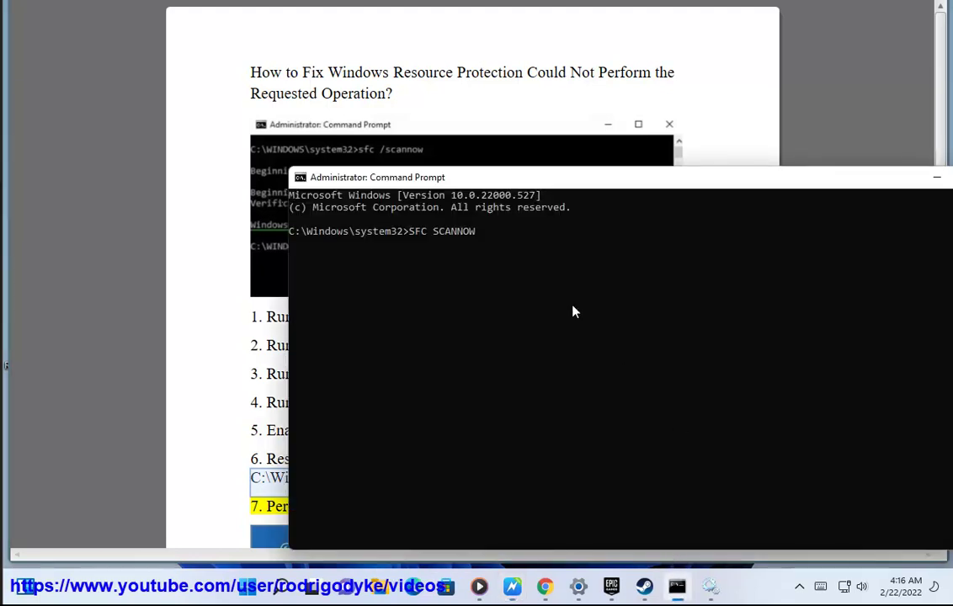
right_click(419, 235)
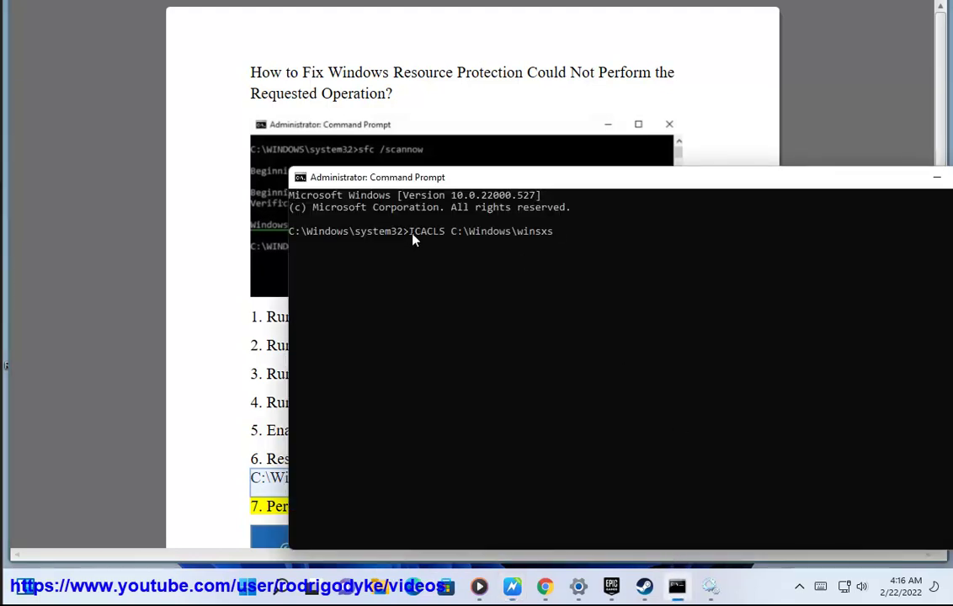
click(936, 178)
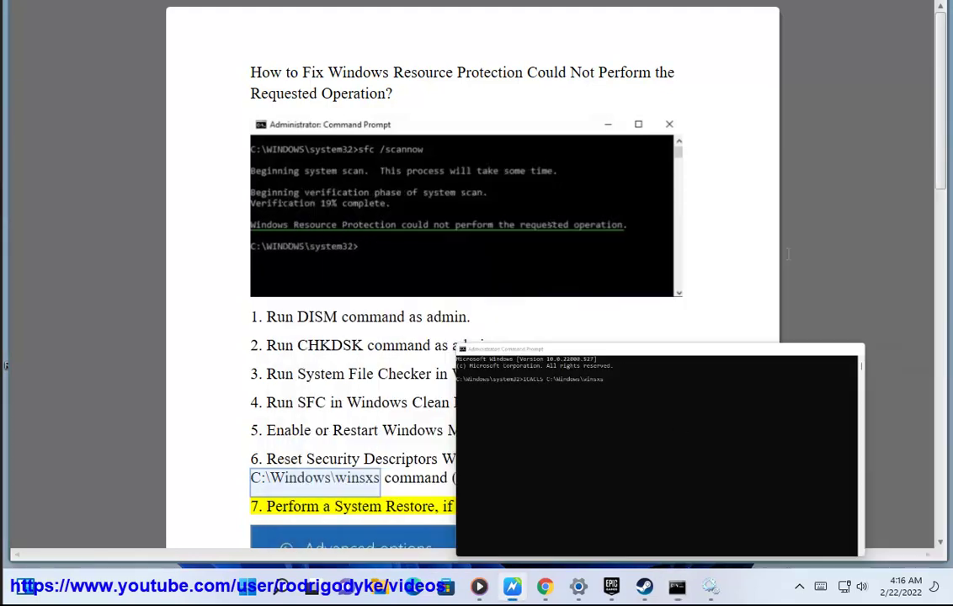
click(426, 459)
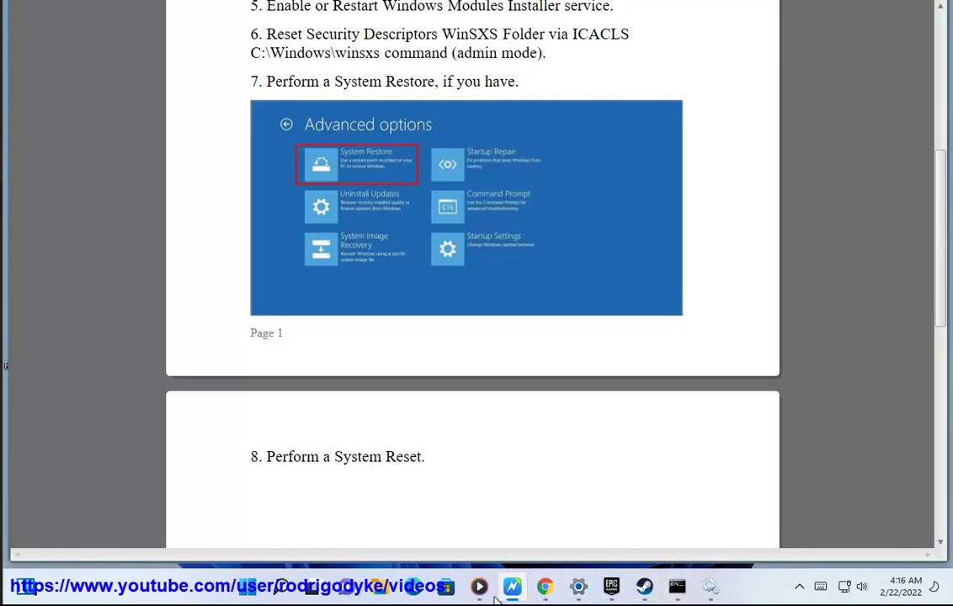
Run MSCONFIG, try Safe boot with the Minimal option in the boot settings, and cancel the dialog
key(super+r)
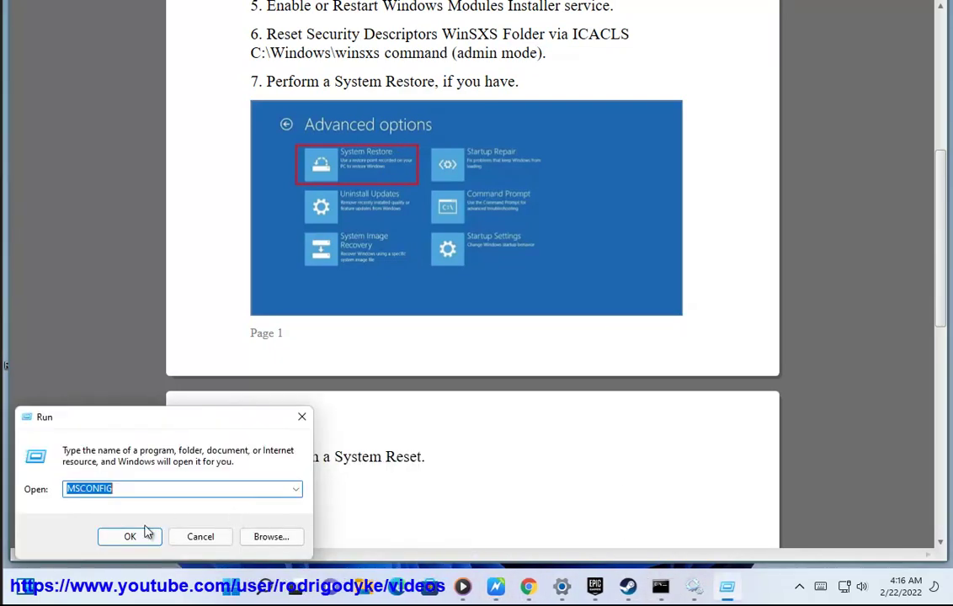
click(150, 535)
drag(367, 122, 639, 128)
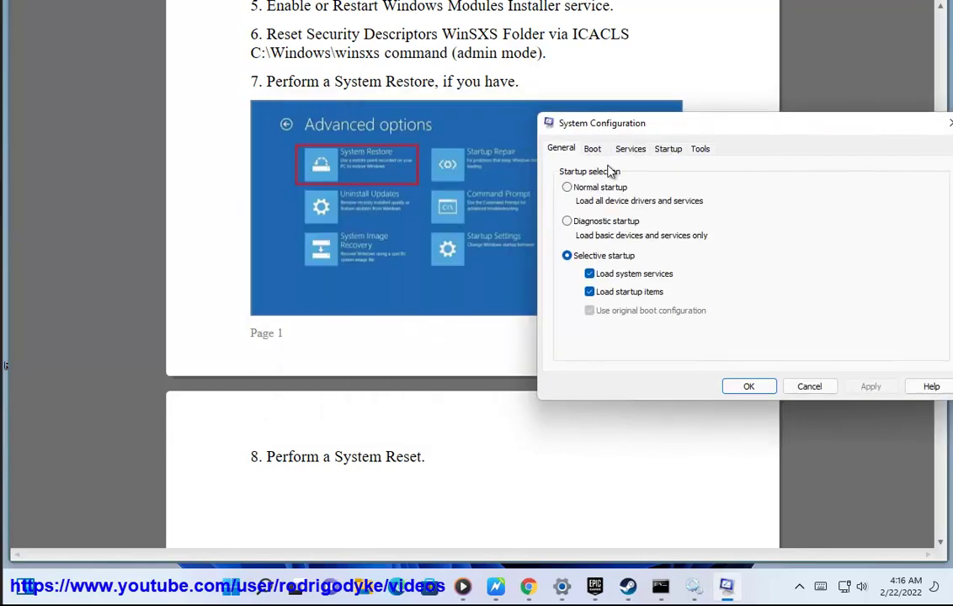
click(592, 149)
click(572, 294)
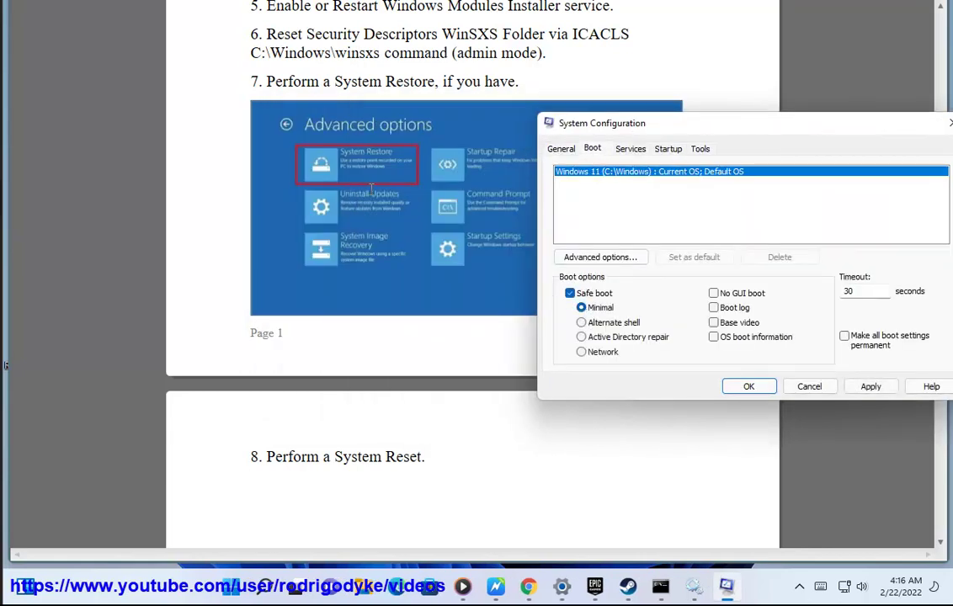
click(810, 386)
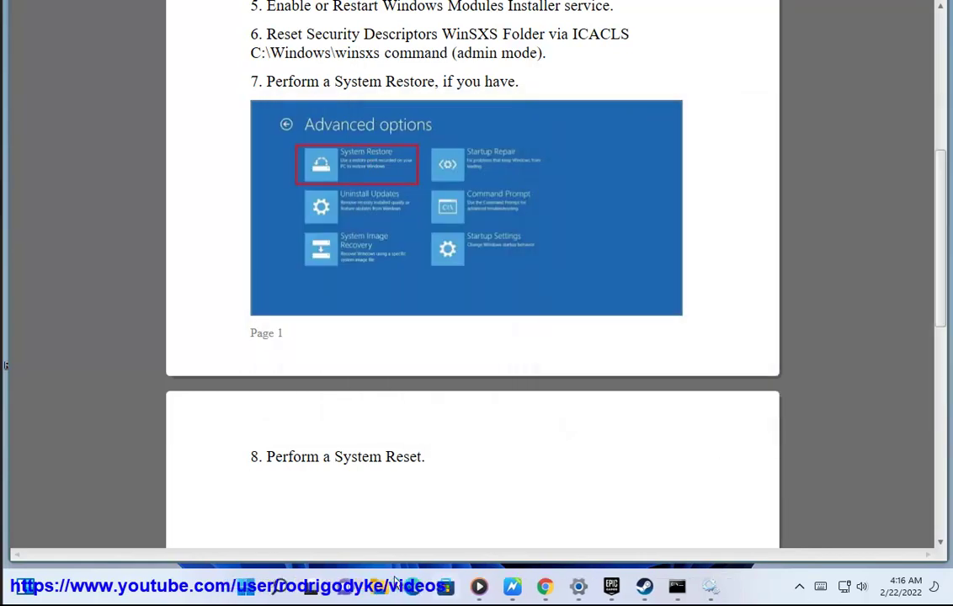
Open Backup and Restore (Windows 7), check the restore options, and close the window
click(271, 590)
click(295, 395)
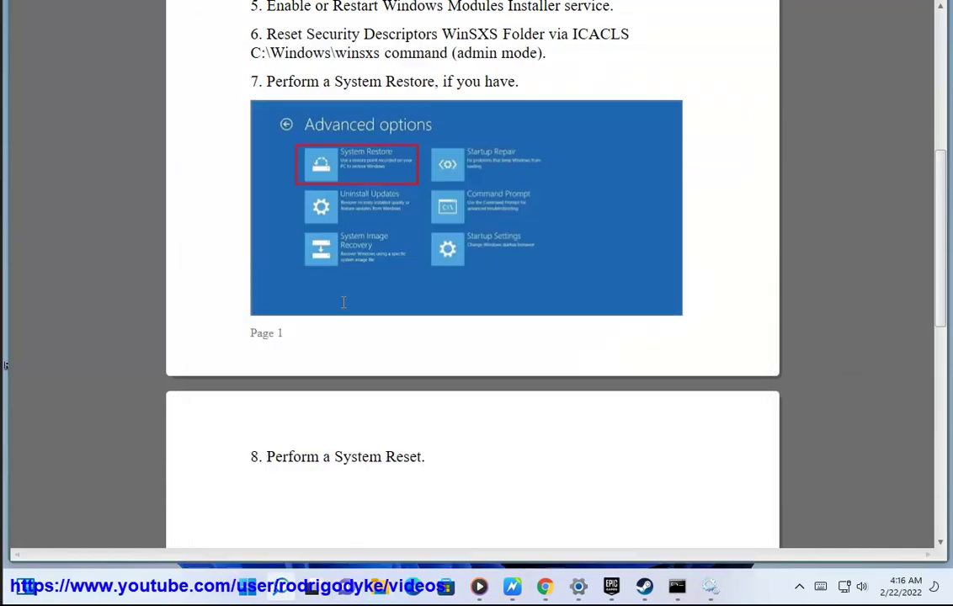
click(242, 230)
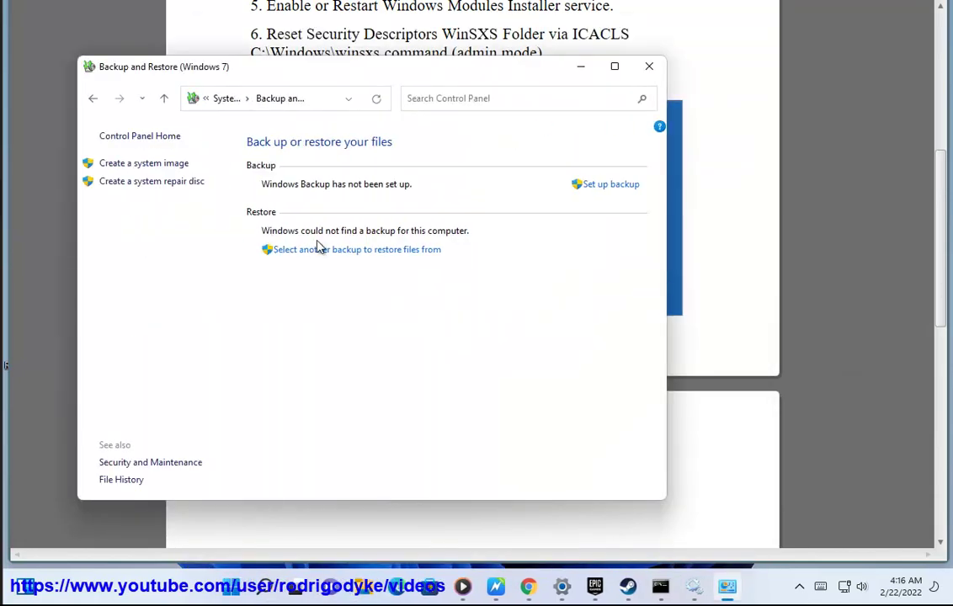
click(649, 66)
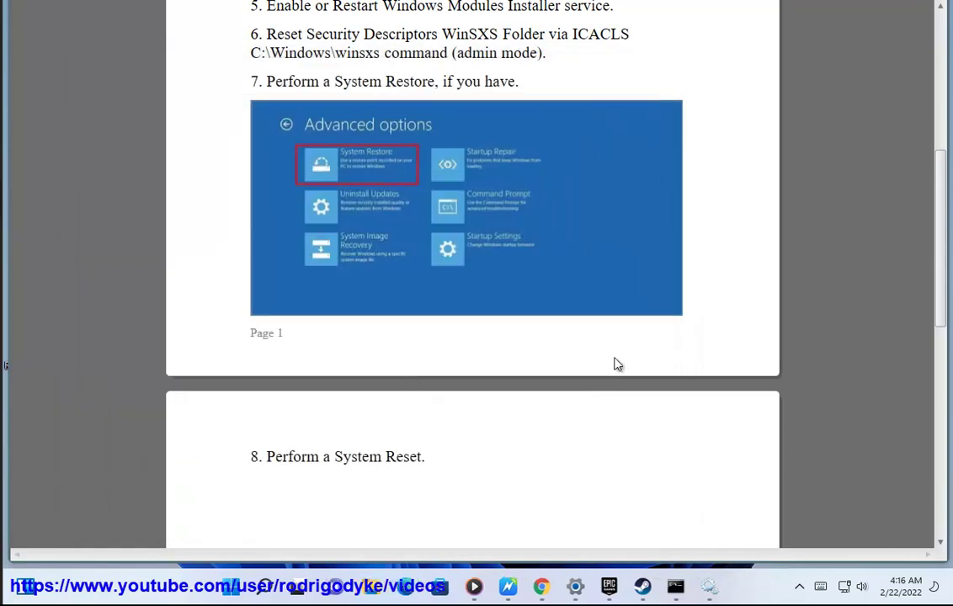
Select "Reset" in item 8 of the document, open the system Recovery settings, and start Reset this PC
double_click(401, 459)
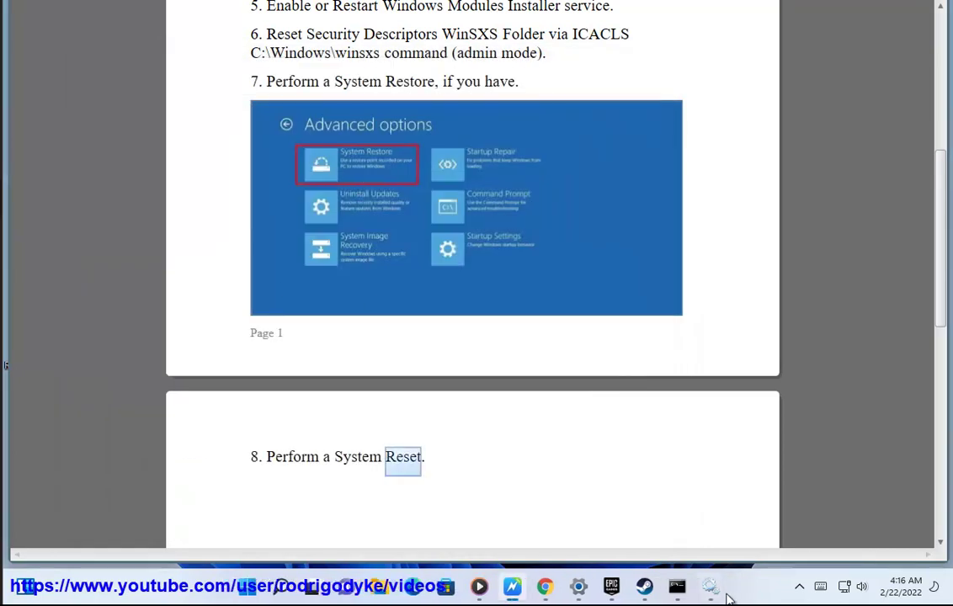
click(247, 587)
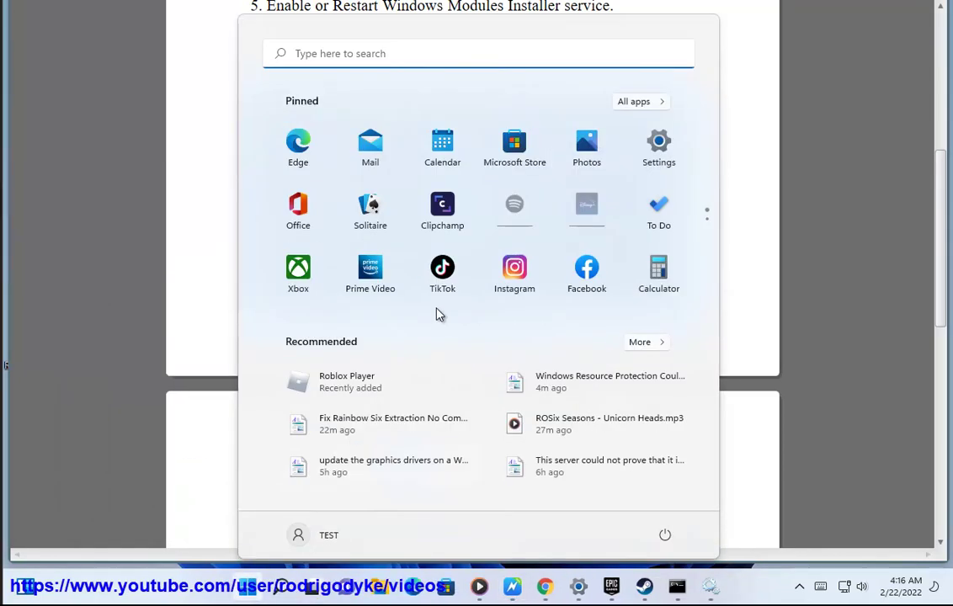
click(642, 148)
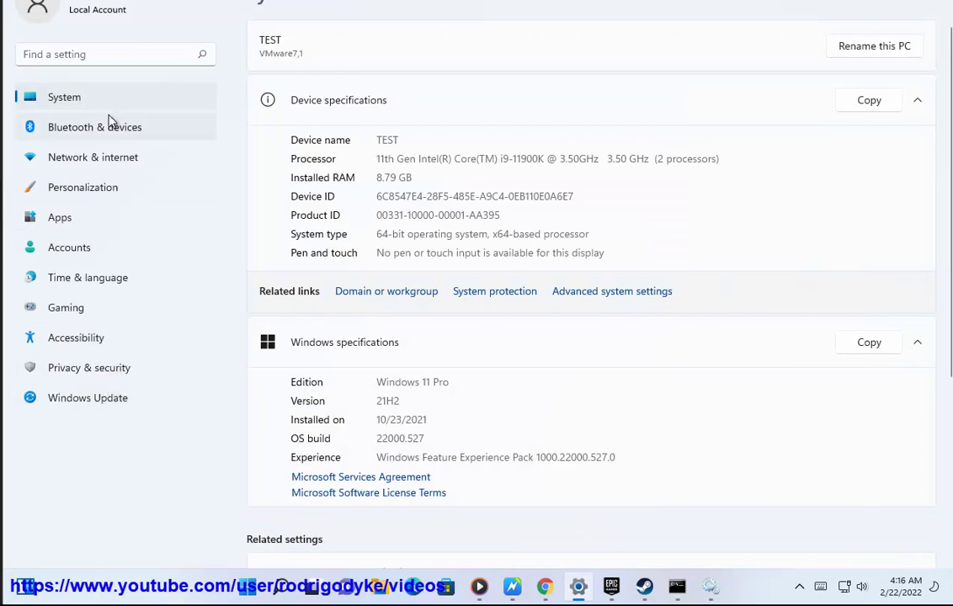
click(130, 99)
scroll(449, 423, down, 3)
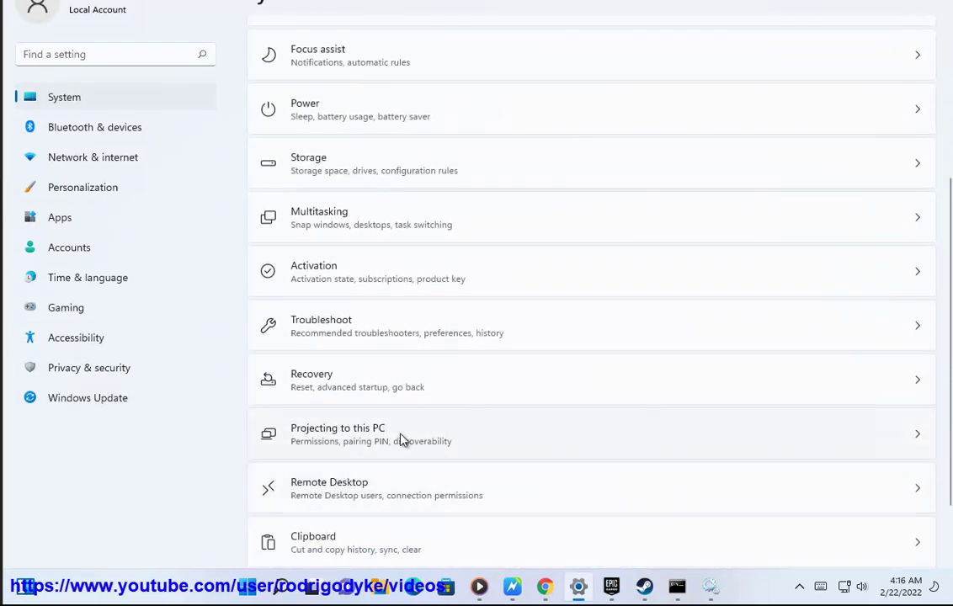
click(391, 390)
click(870, 181)
click(354, 189)
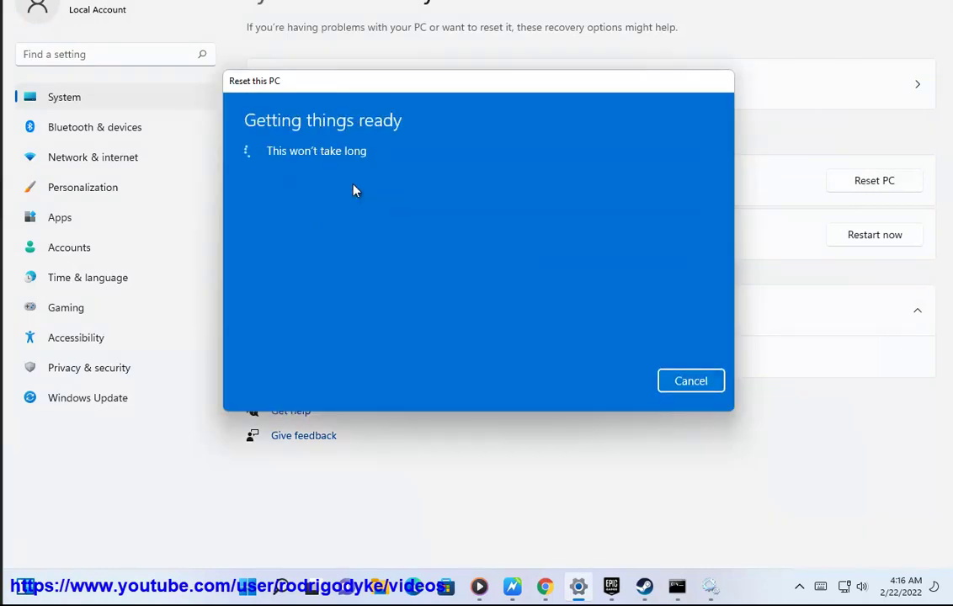